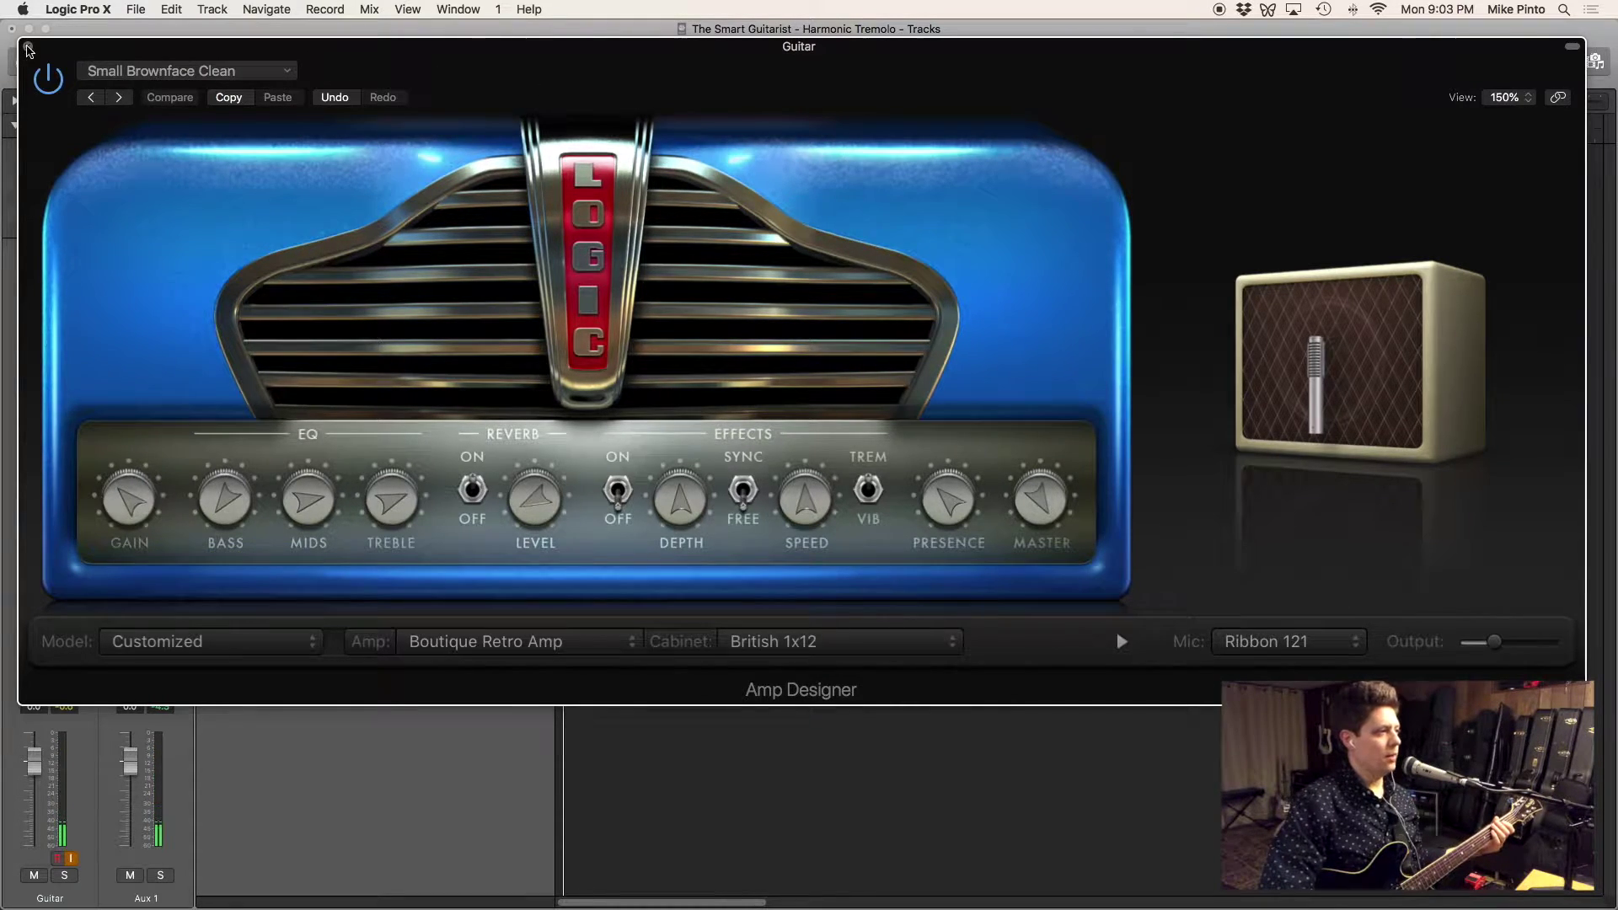
# Step: Close the amp window and insert a dual mono Channel EQ after the Amp on the Guitar channel
pyautogui.click(27, 46)
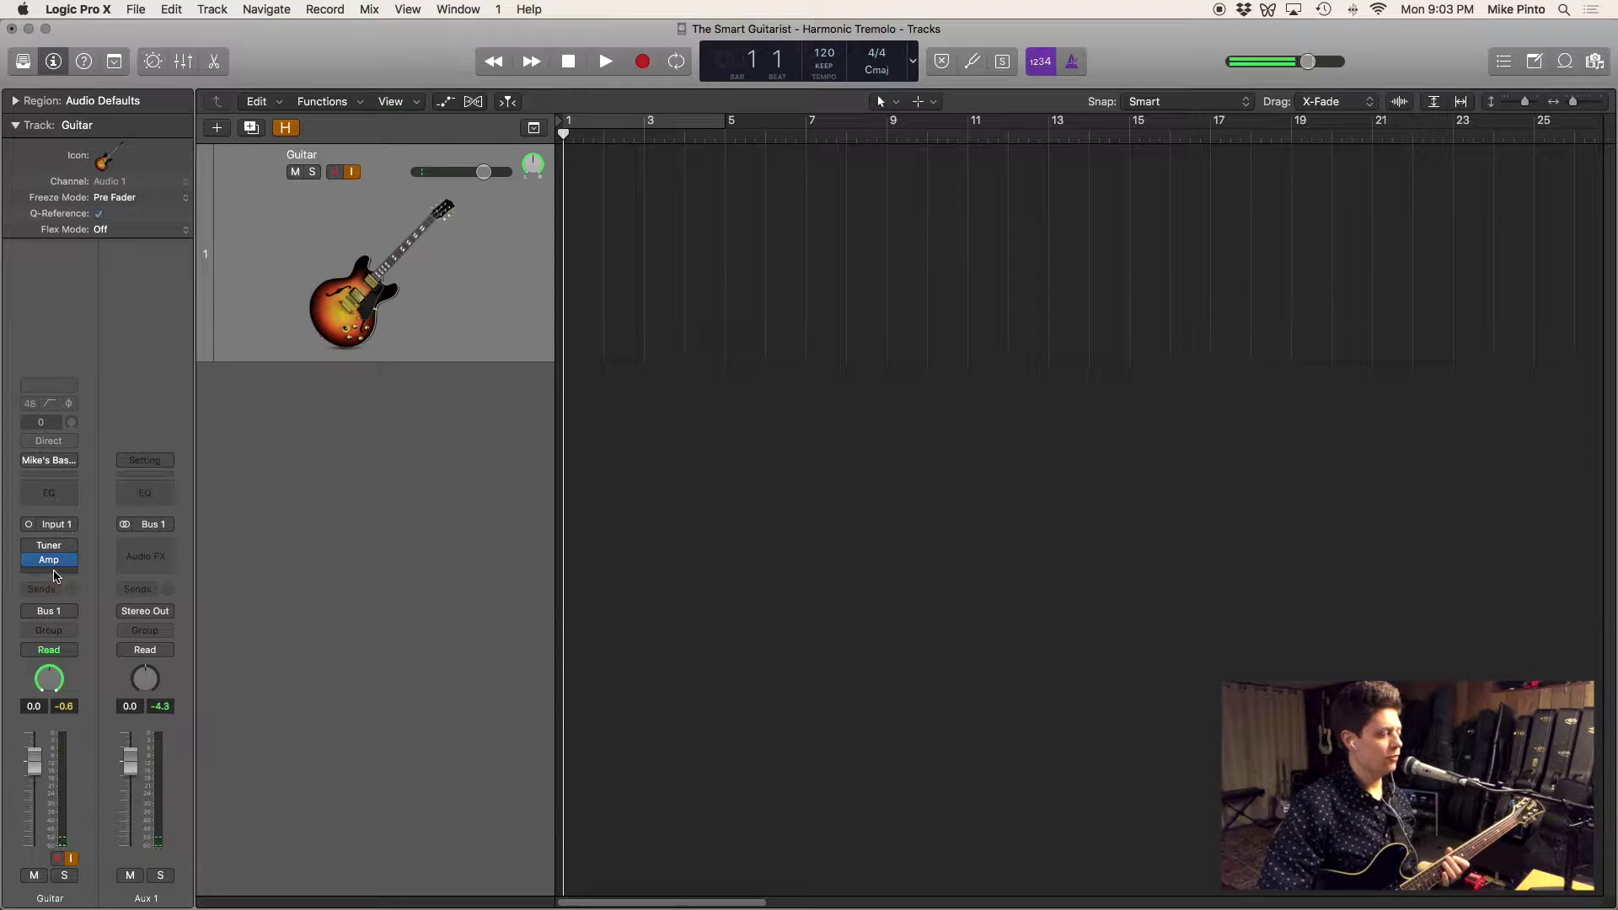
pyautogui.click(54, 574)
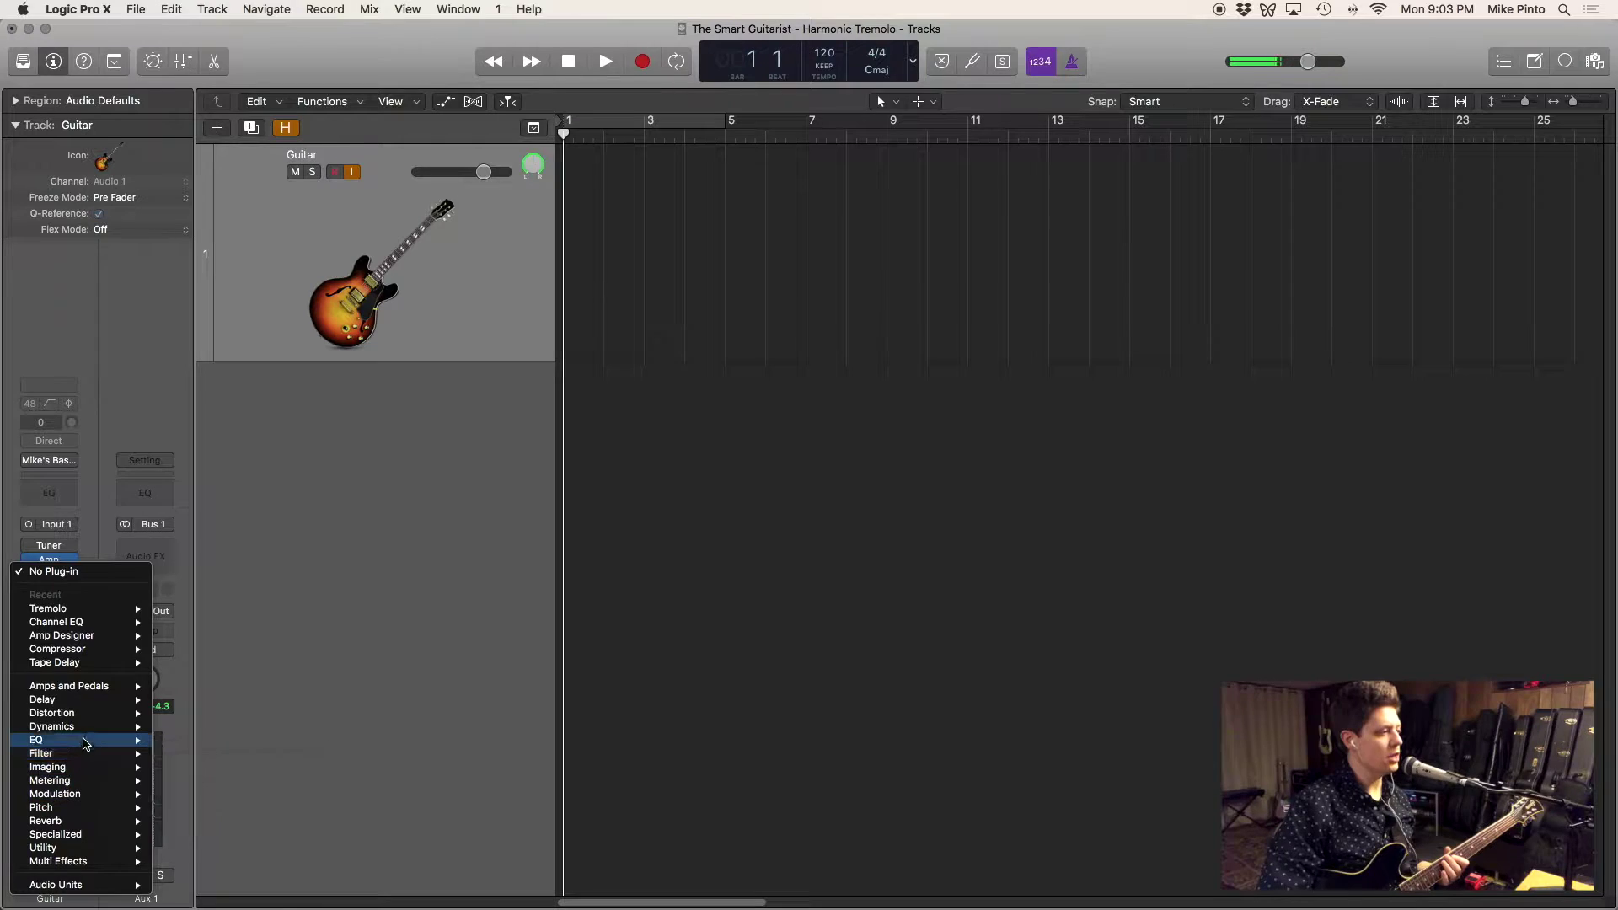
pyautogui.moveTo(85, 745)
pyautogui.moveTo(208, 745)
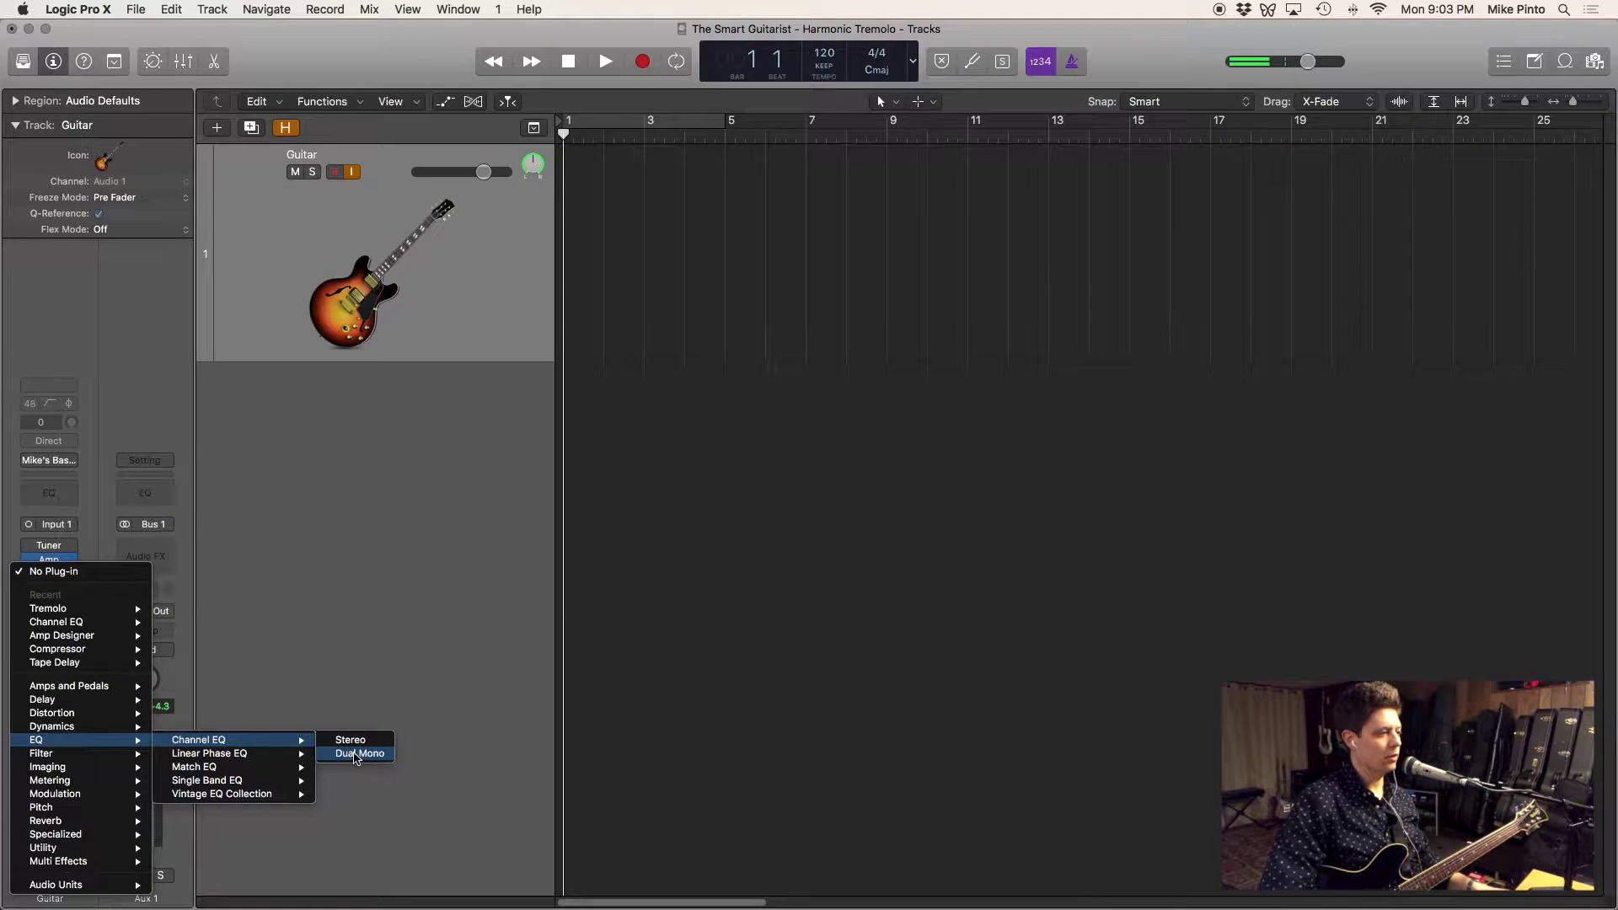
pyautogui.click(363, 755)
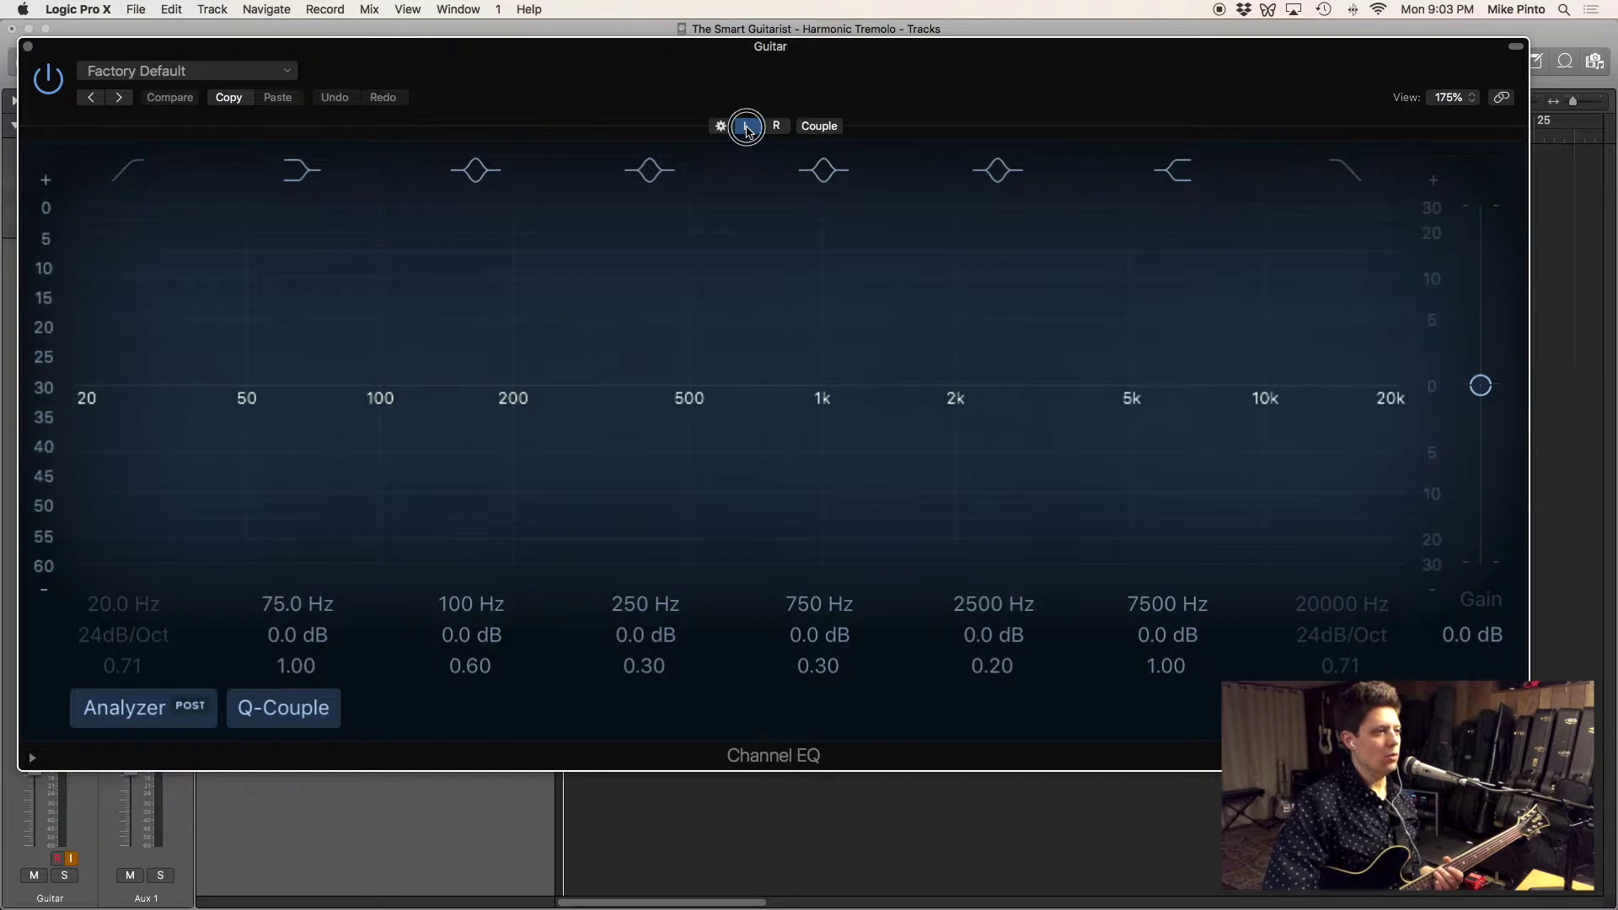
# Step: Apply a low cut at 600 Hz to the EQ's left channel and a high cut at 810 Hz to its right channel
pyautogui.click(129, 173)
pyautogui.moveTo(142, 434); pyautogui.dragTo(725, 430)
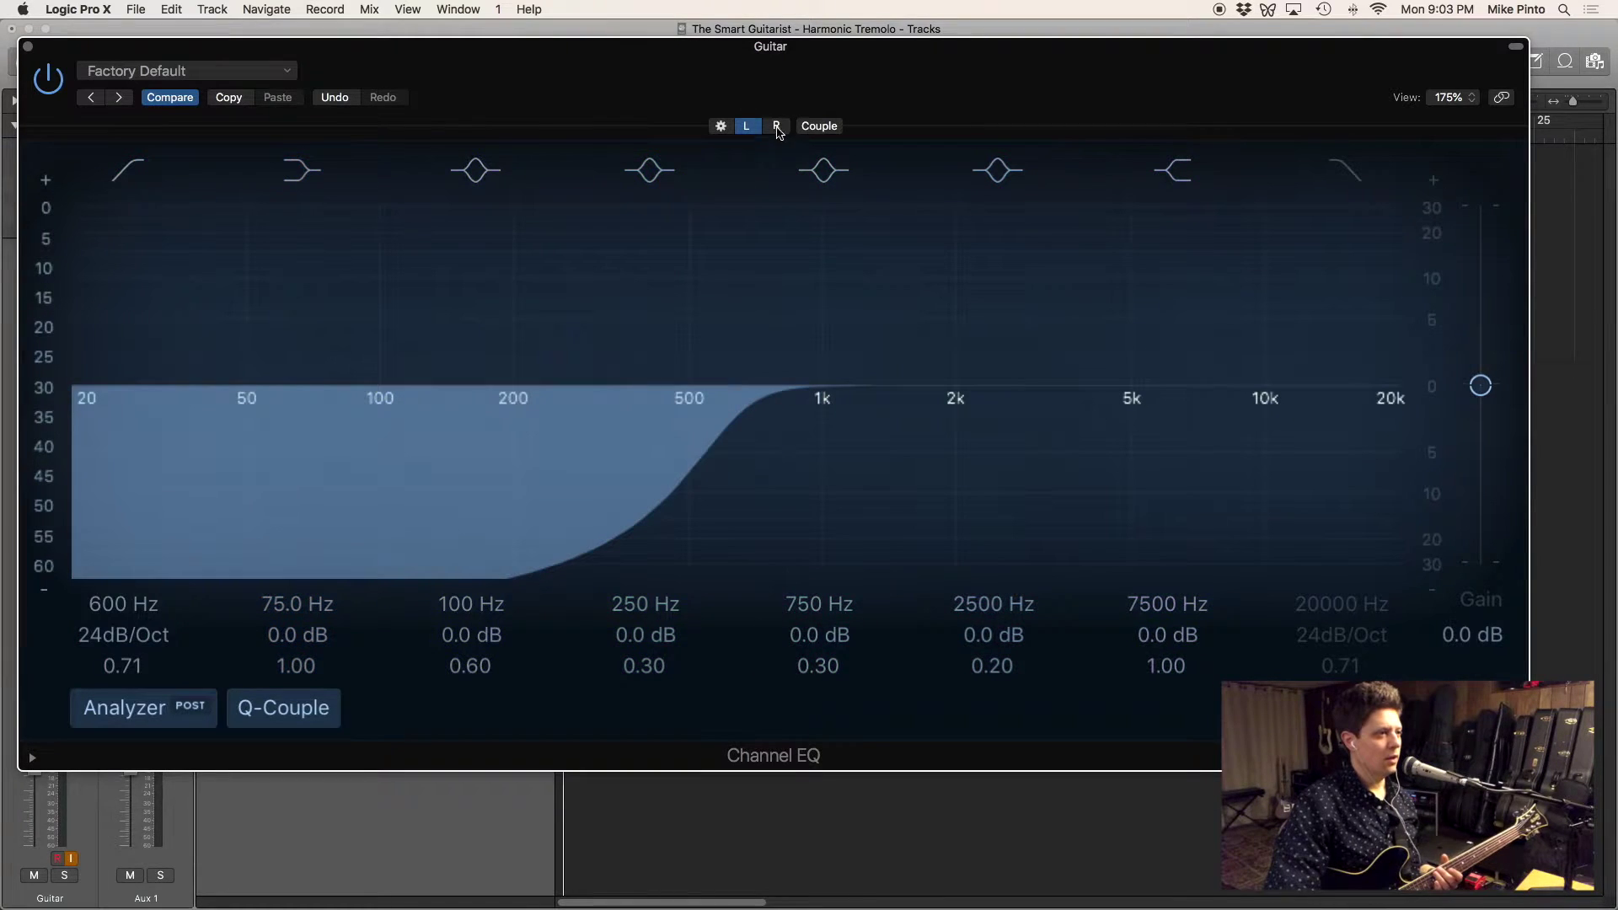
pyautogui.click(777, 126)
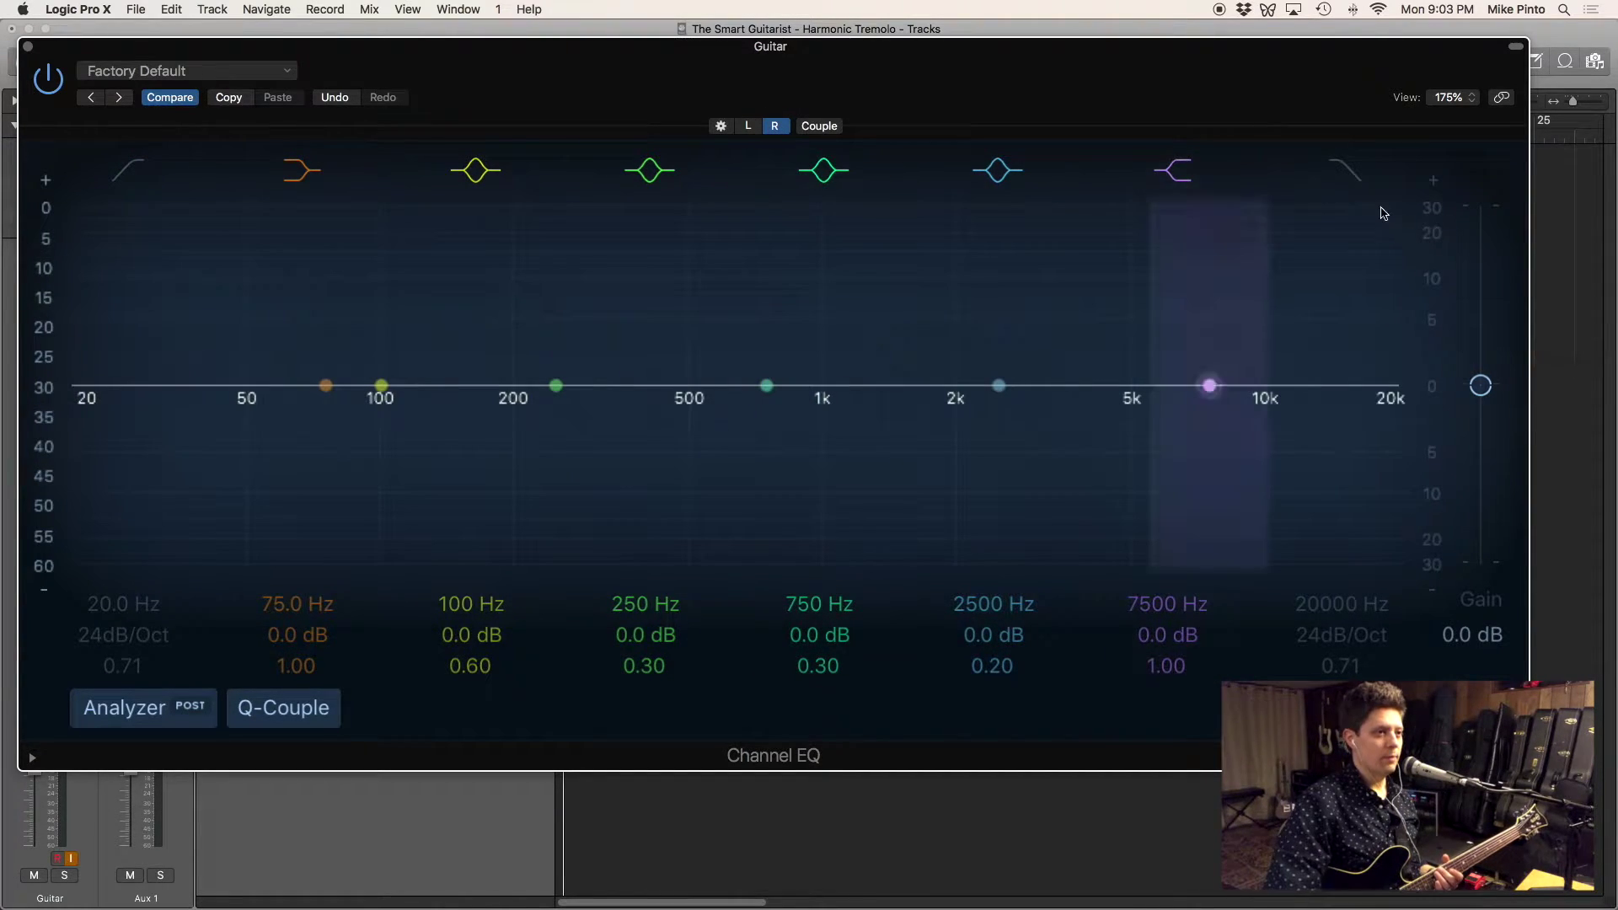
pyautogui.moveTo(1342, 605); pyautogui.dragTo(1341, 608)
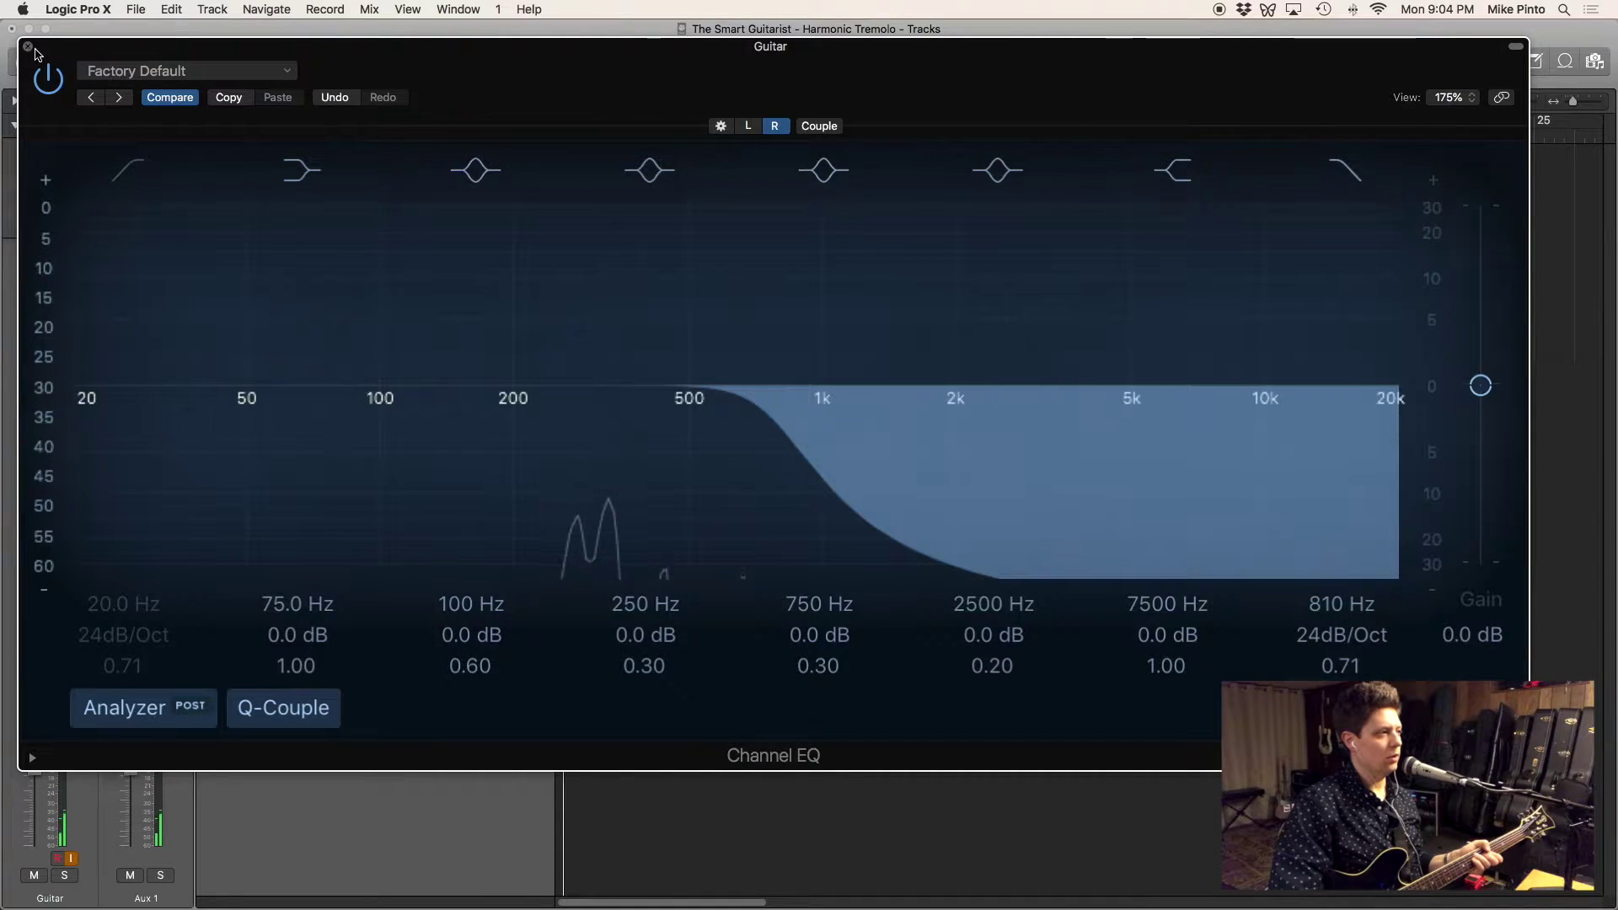
# Step: Switch the Guitar channel's pan control to Balance and set it fully left at -64 to audition the left side
pyautogui.moveTo(35, 49); pyautogui.dragTo(145, 32)
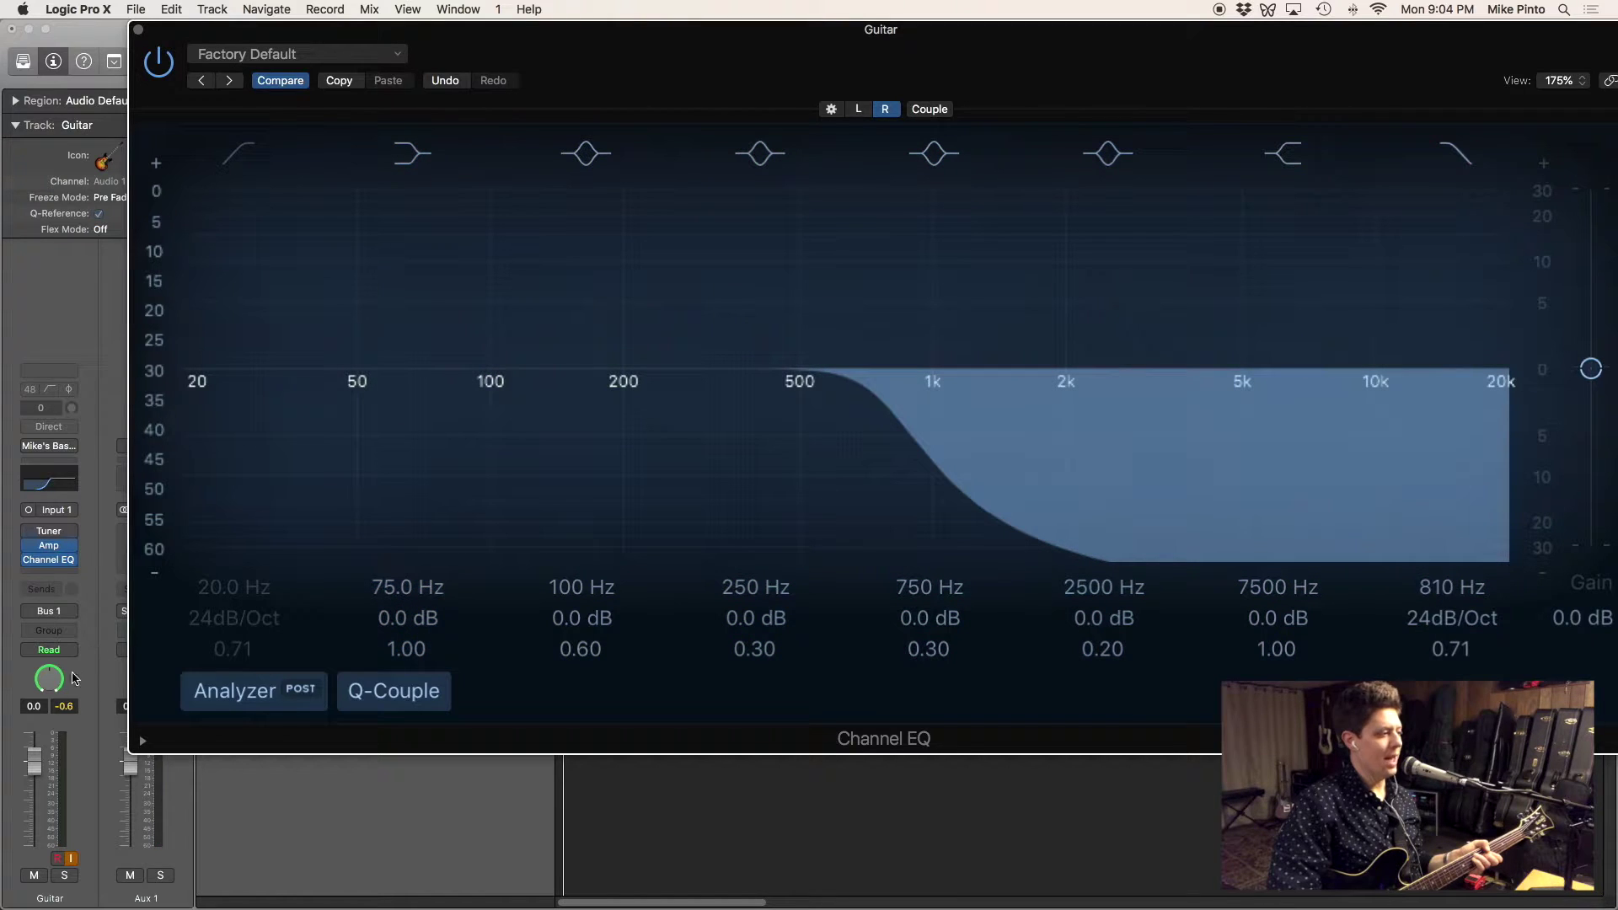
pyautogui.rightClick(48, 681)
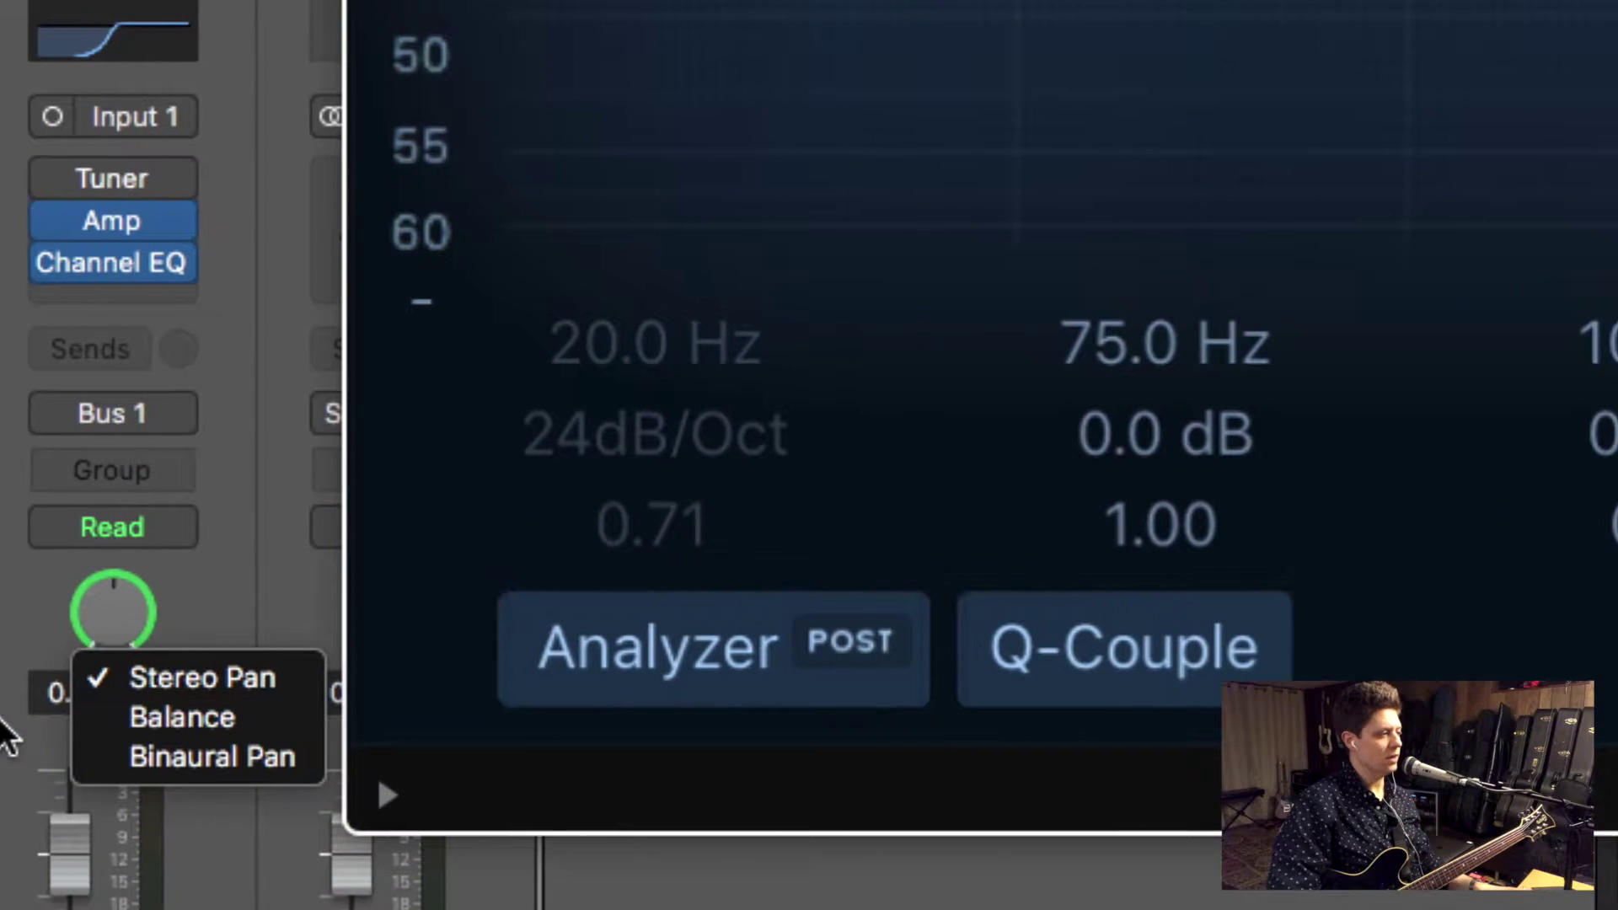
pyautogui.click(163, 714)
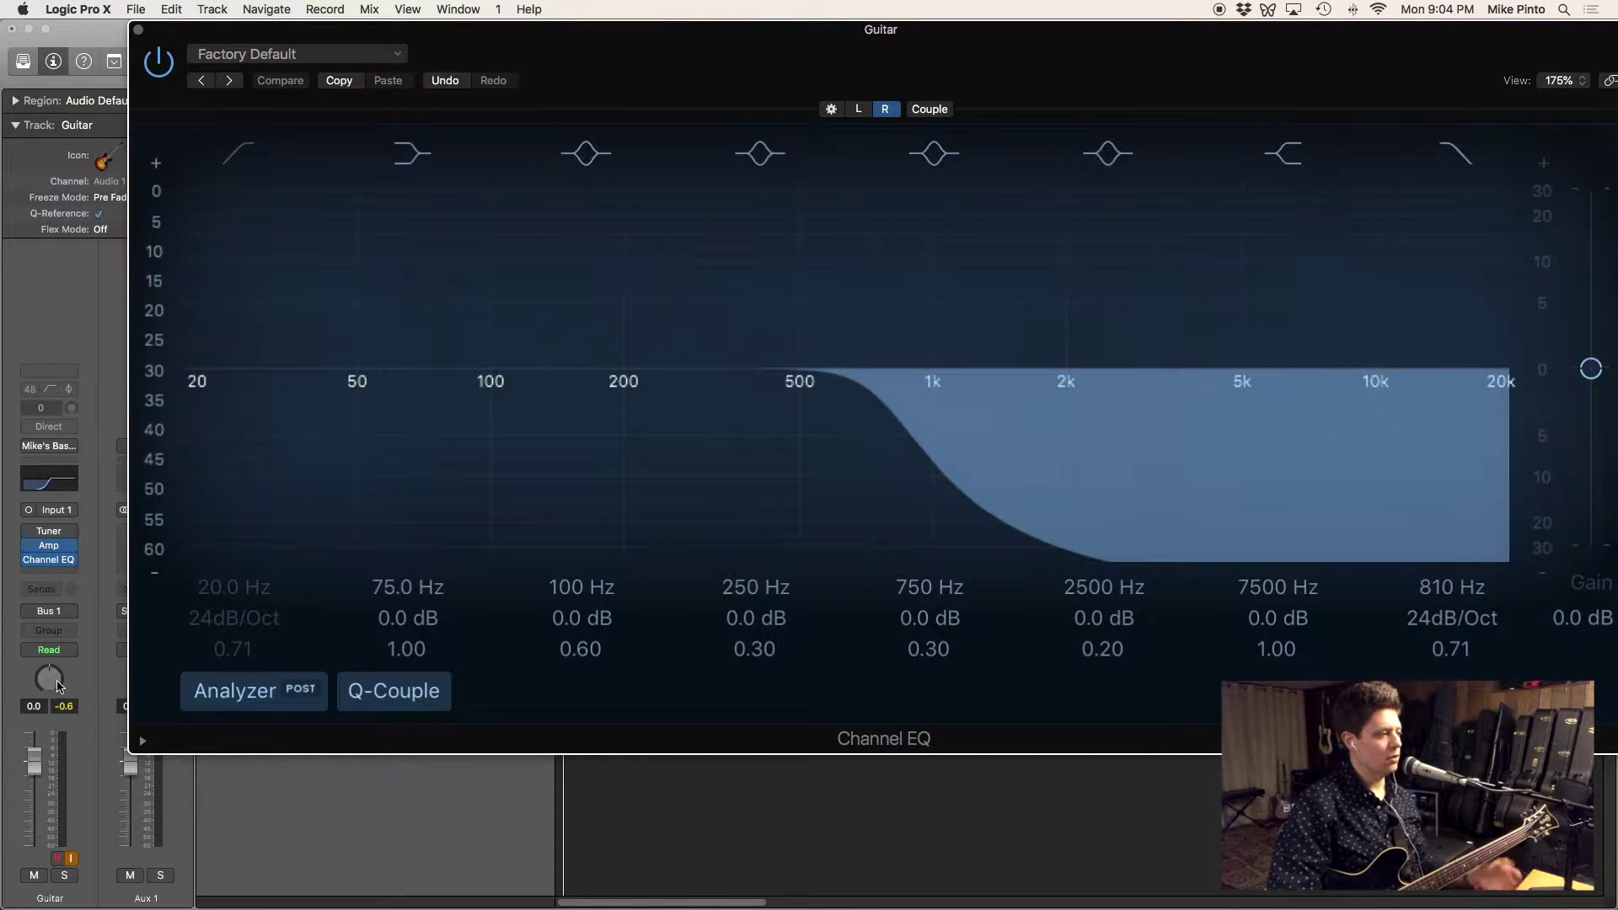
pyautogui.moveTo(59, 686); pyautogui.dragTo(67, 815)
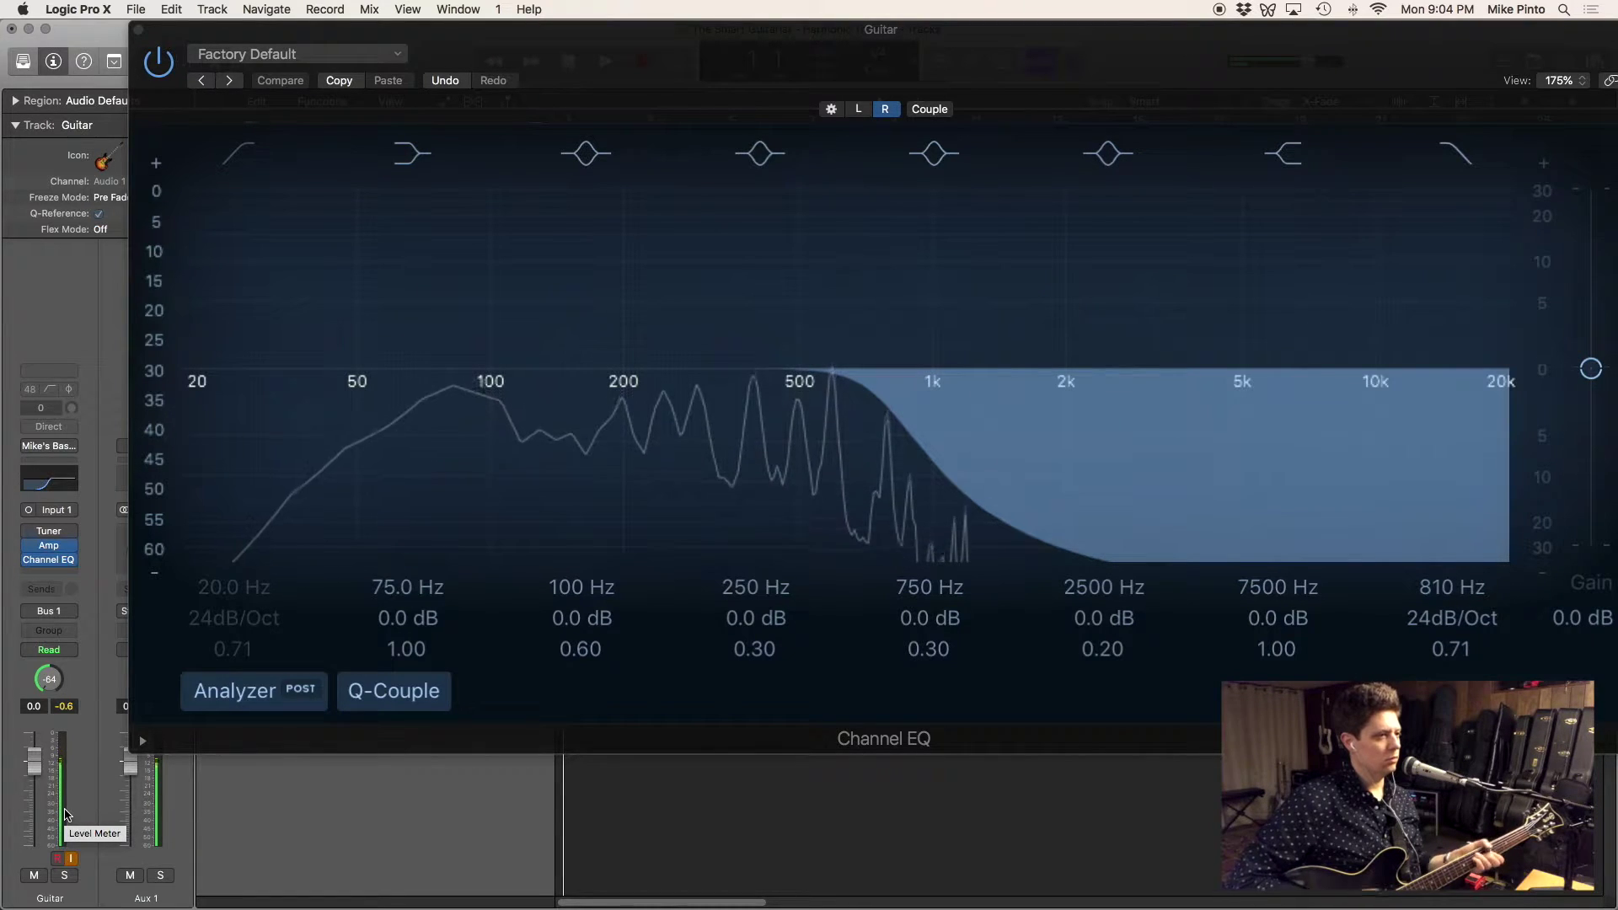
# Step: Compare the left and right EQ curves and set the Guitar channel's balance fully right at +63 to audition that side
pyautogui.moveTo(569, 402)
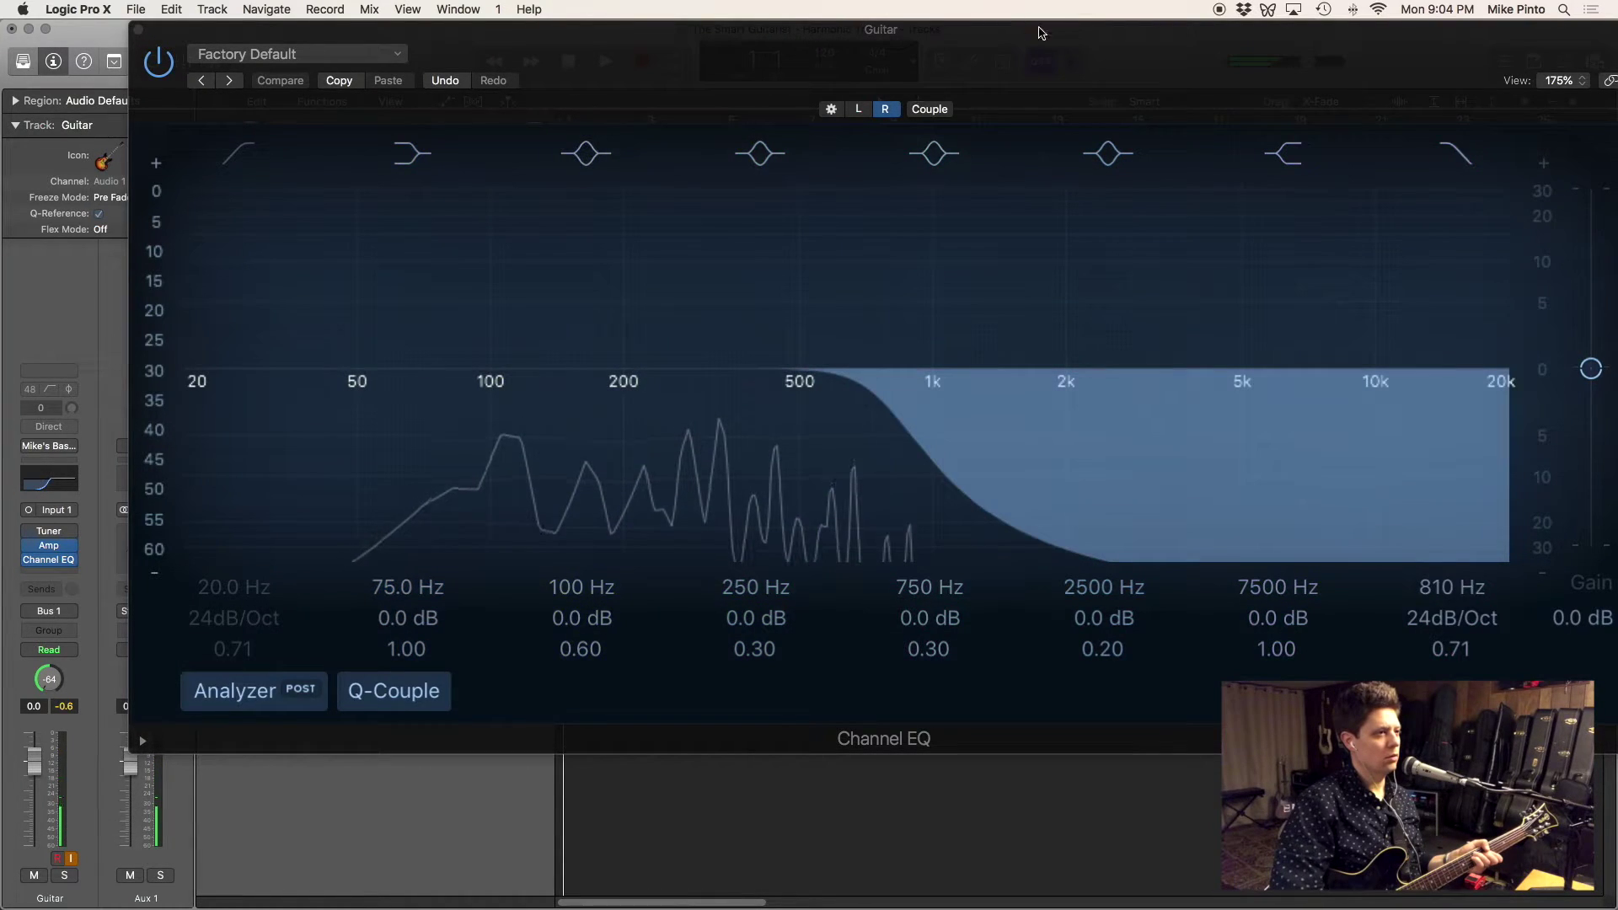
pyautogui.click(859, 111)
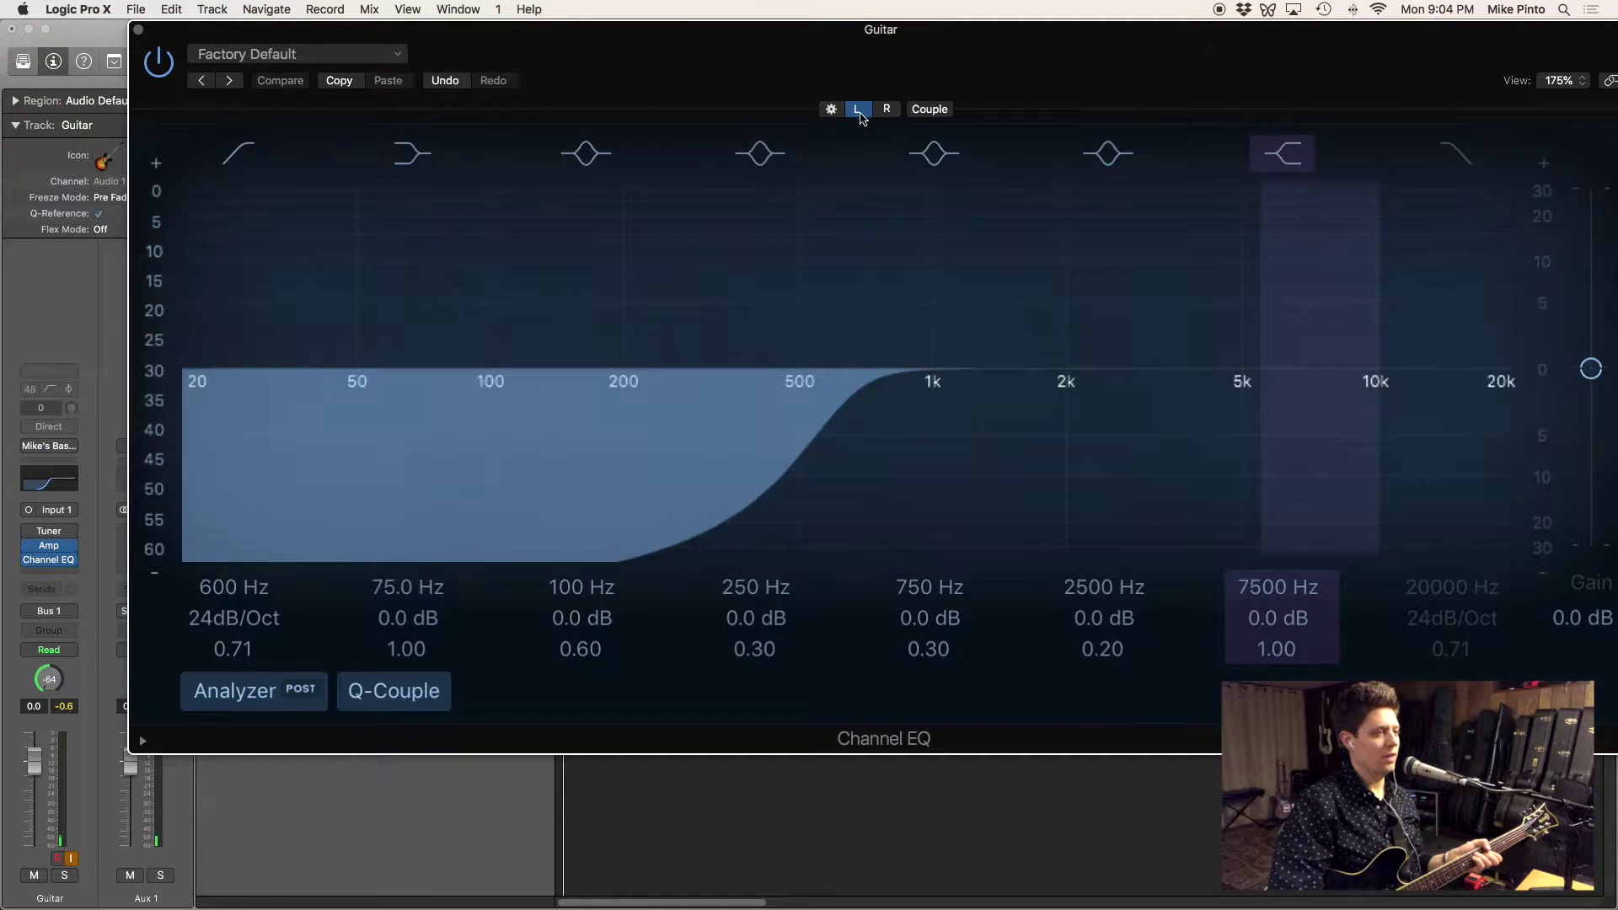
pyautogui.moveTo(740, 235)
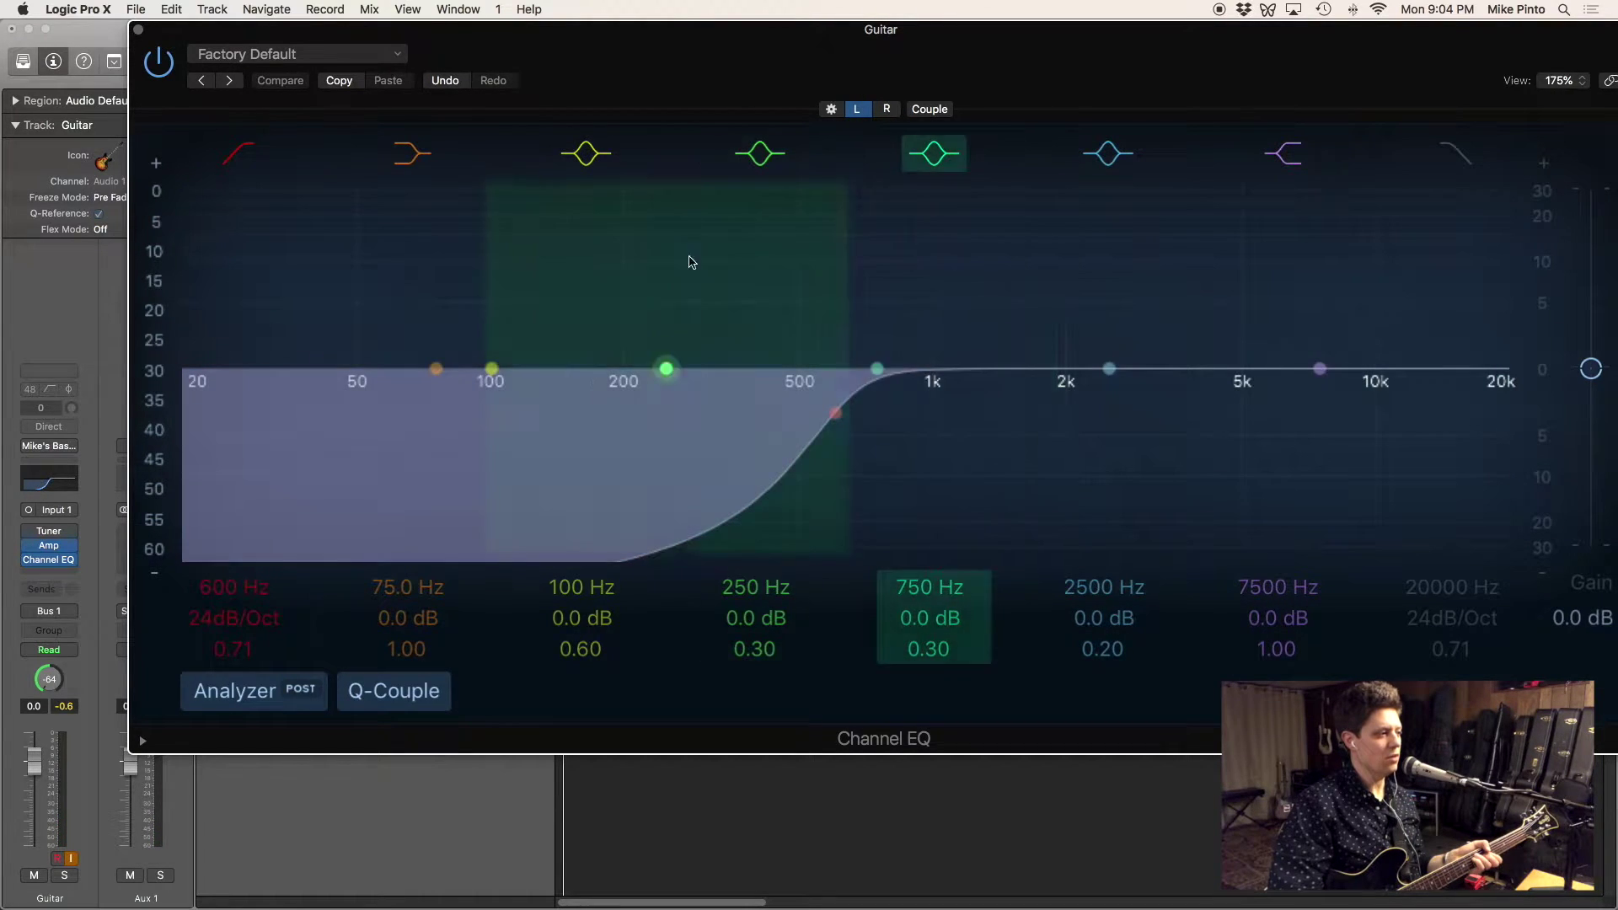
pyautogui.click(885, 109)
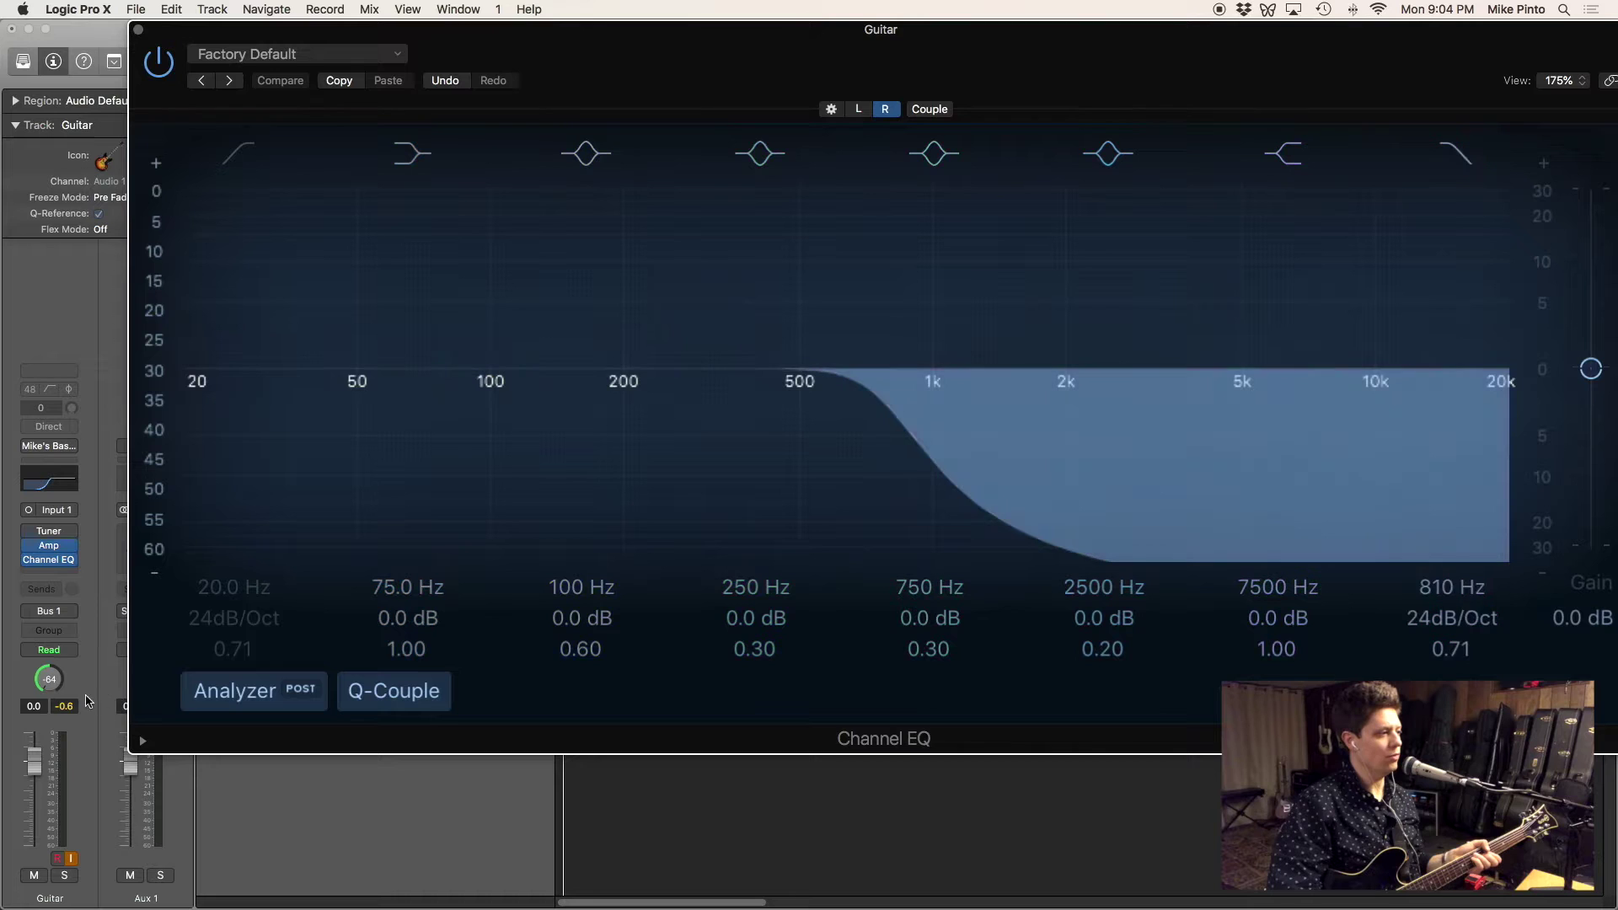
pyautogui.moveTo(47, 687); pyautogui.dragTo(45, 347)
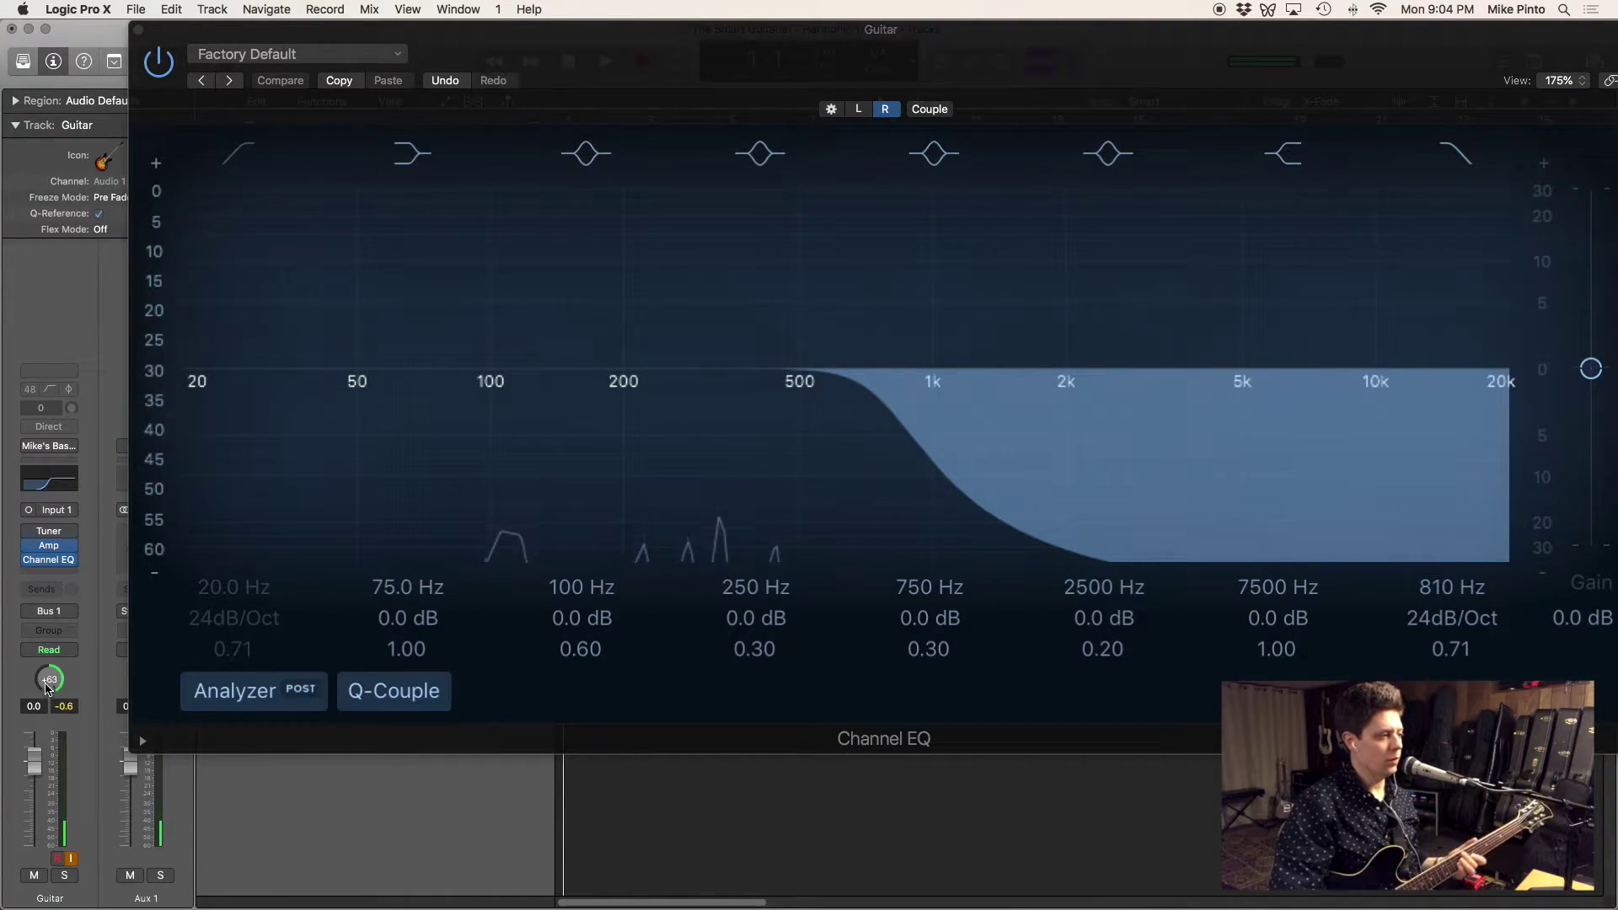
# Step: Switch the Guitar channel back to Stereo Pan and collapse its stereo spread to mono at centre
pyautogui.rightClick(49, 679)
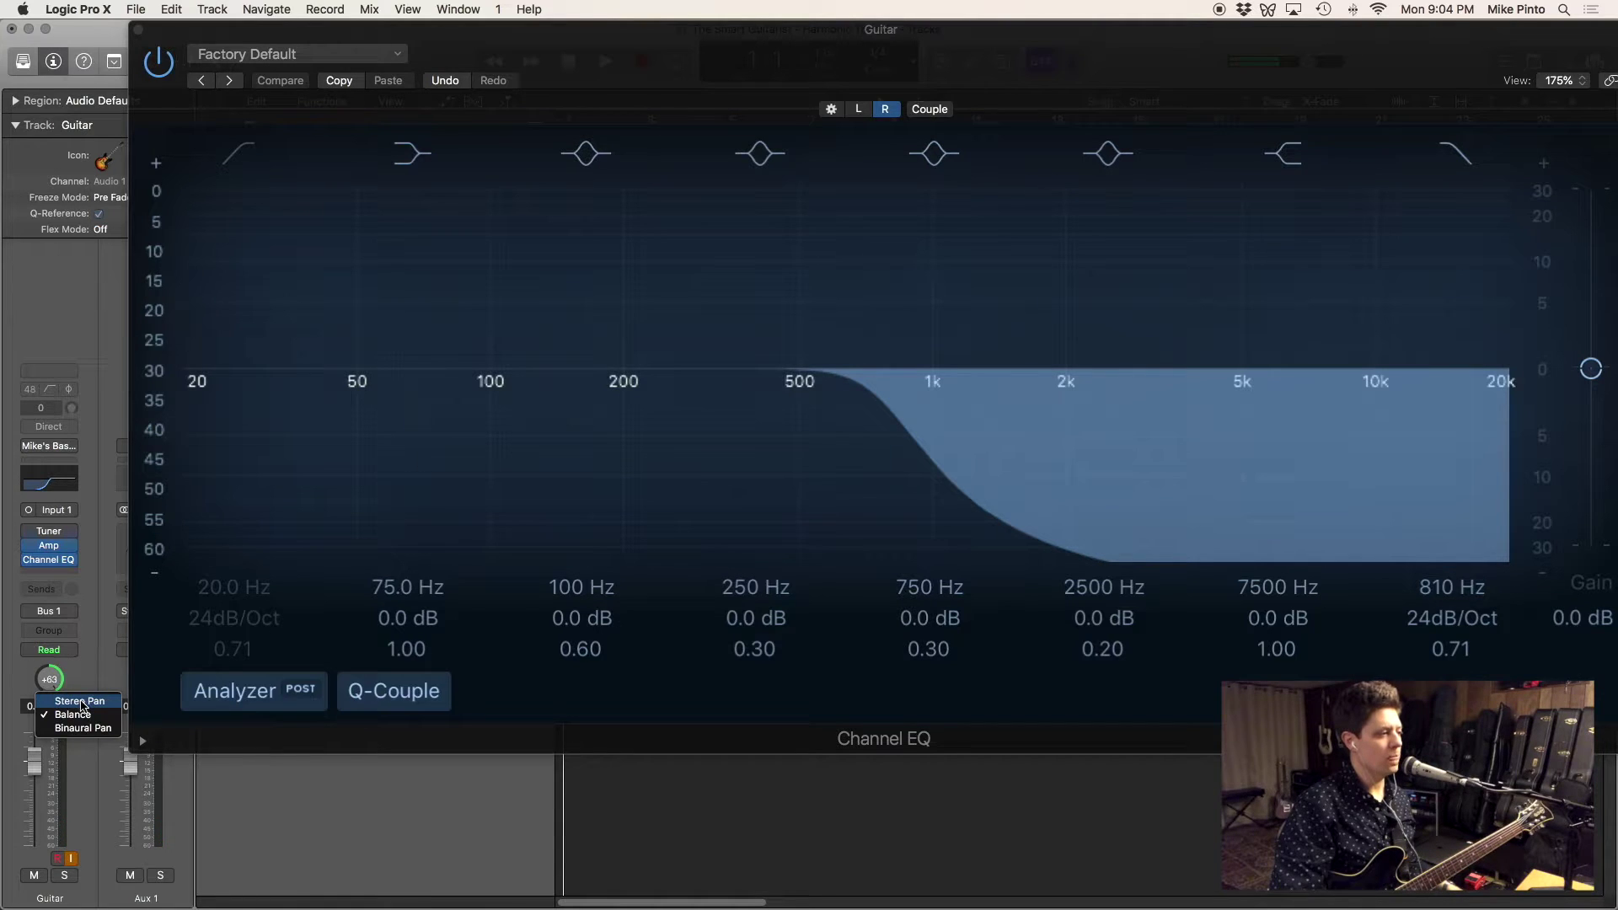
pyautogui.click(81, 701)
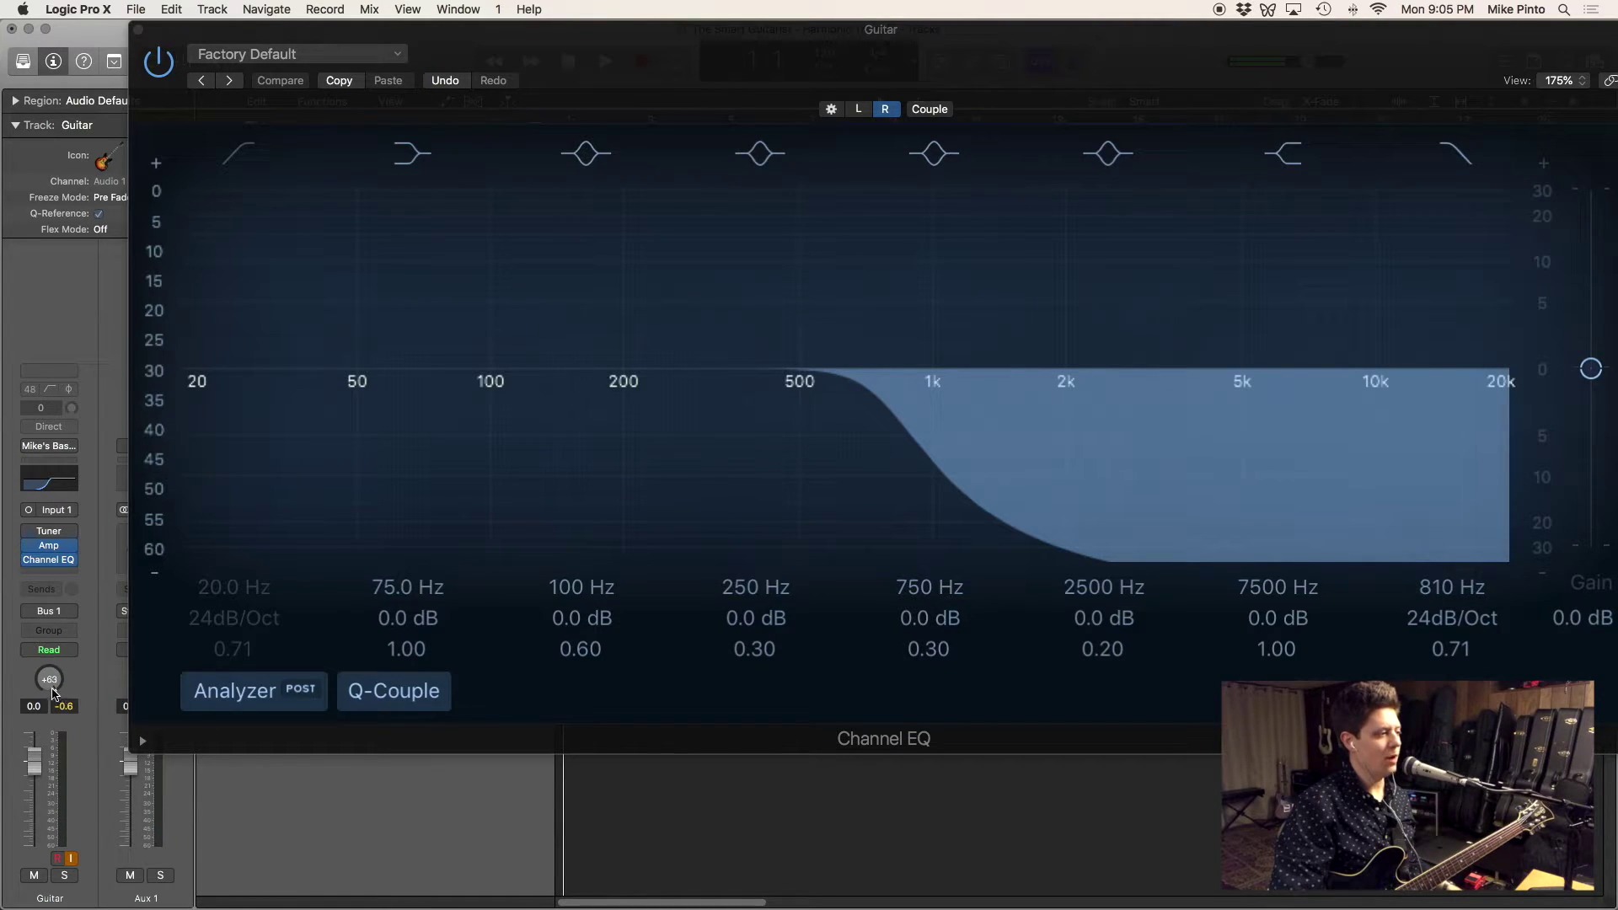
pyautogui.moveTo(49, 684); pyautogui.dragTo(61, 745)
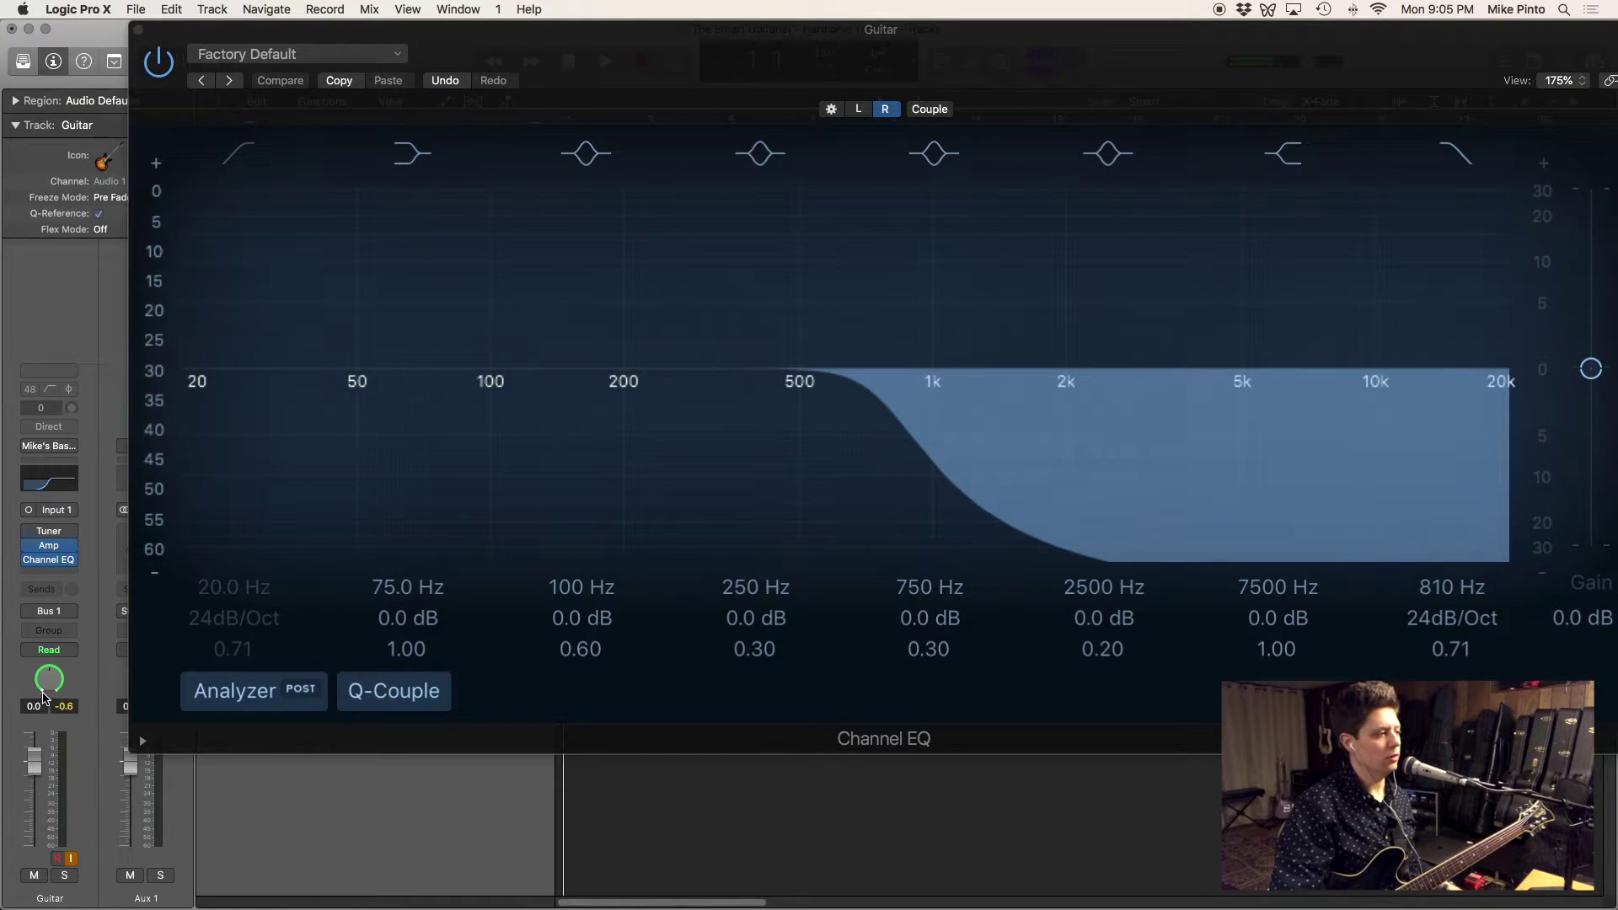
pyautogui.moveTo(49, 680); pyautogui.dragTo(3, 572)
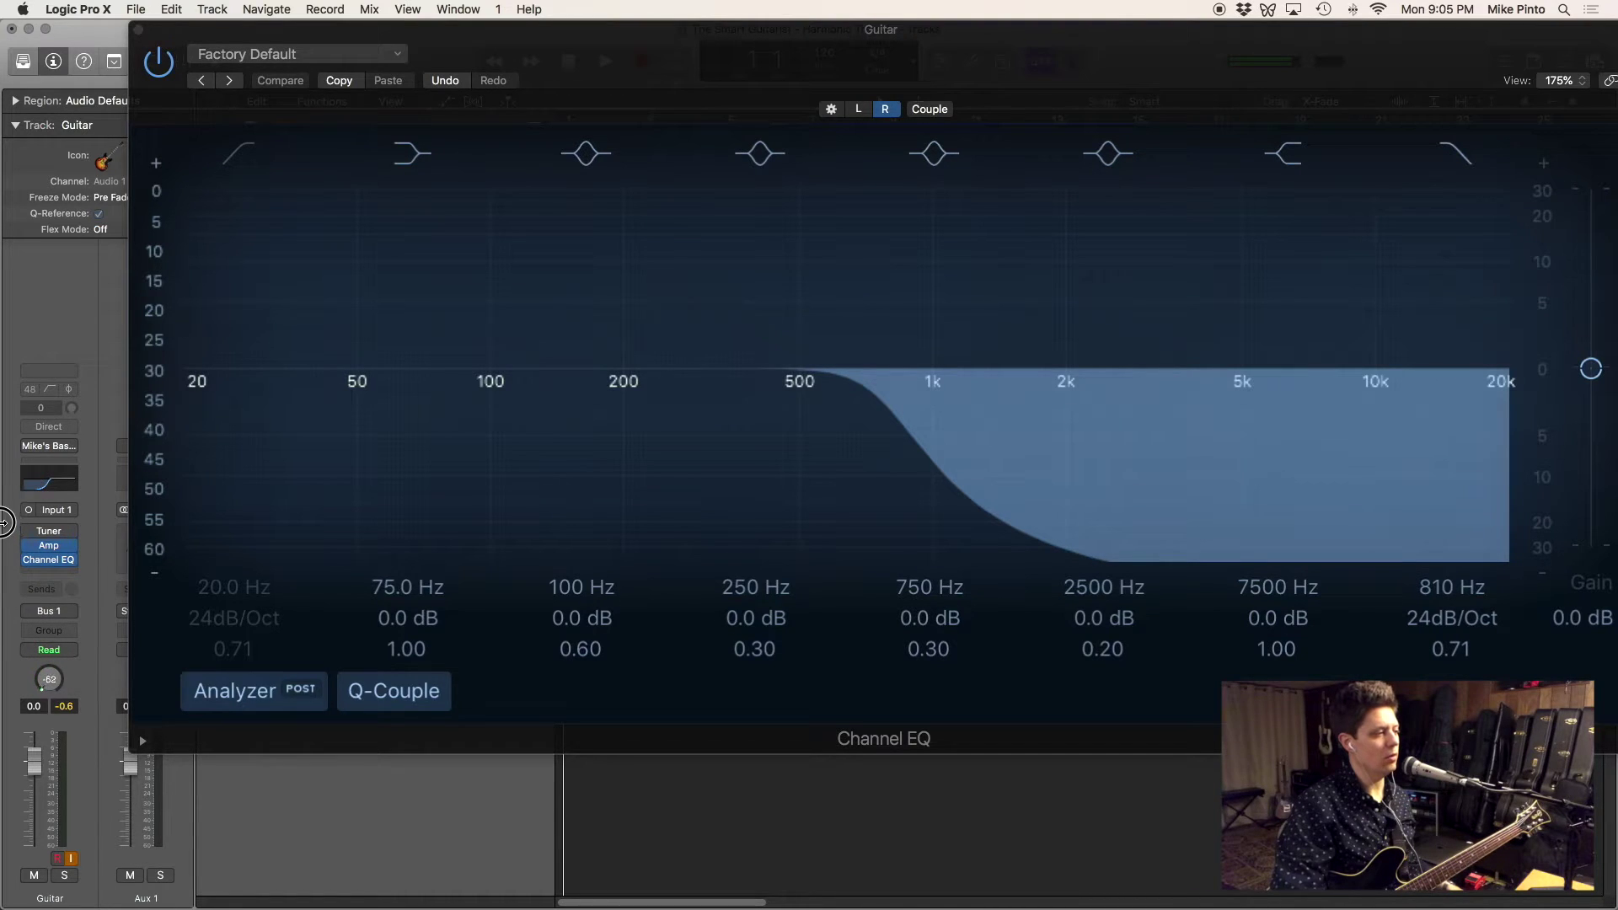
pyautogui.moveTo(4, 503); pyautogui.dragTo(4, 503)
pyautogui.moveTo(49, 682); pyautogui.dragTo(53, 605)
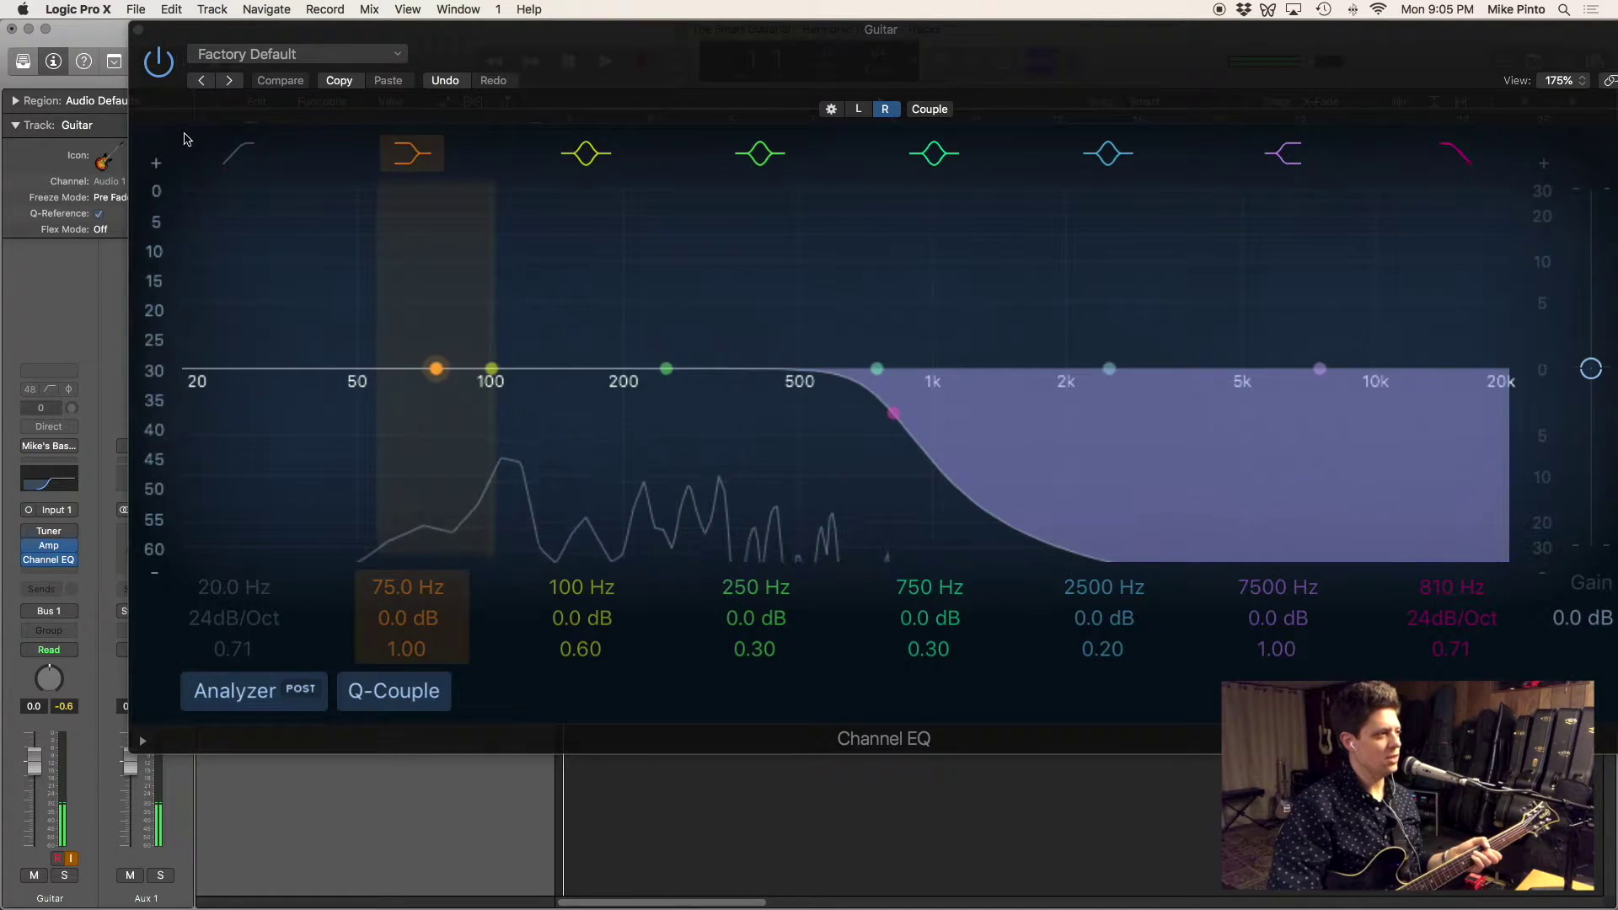
# Step: Bypass the Channel EQ and re-enable it to compare the guitar sound with and without the filters
pyautogui.click(157, 66)
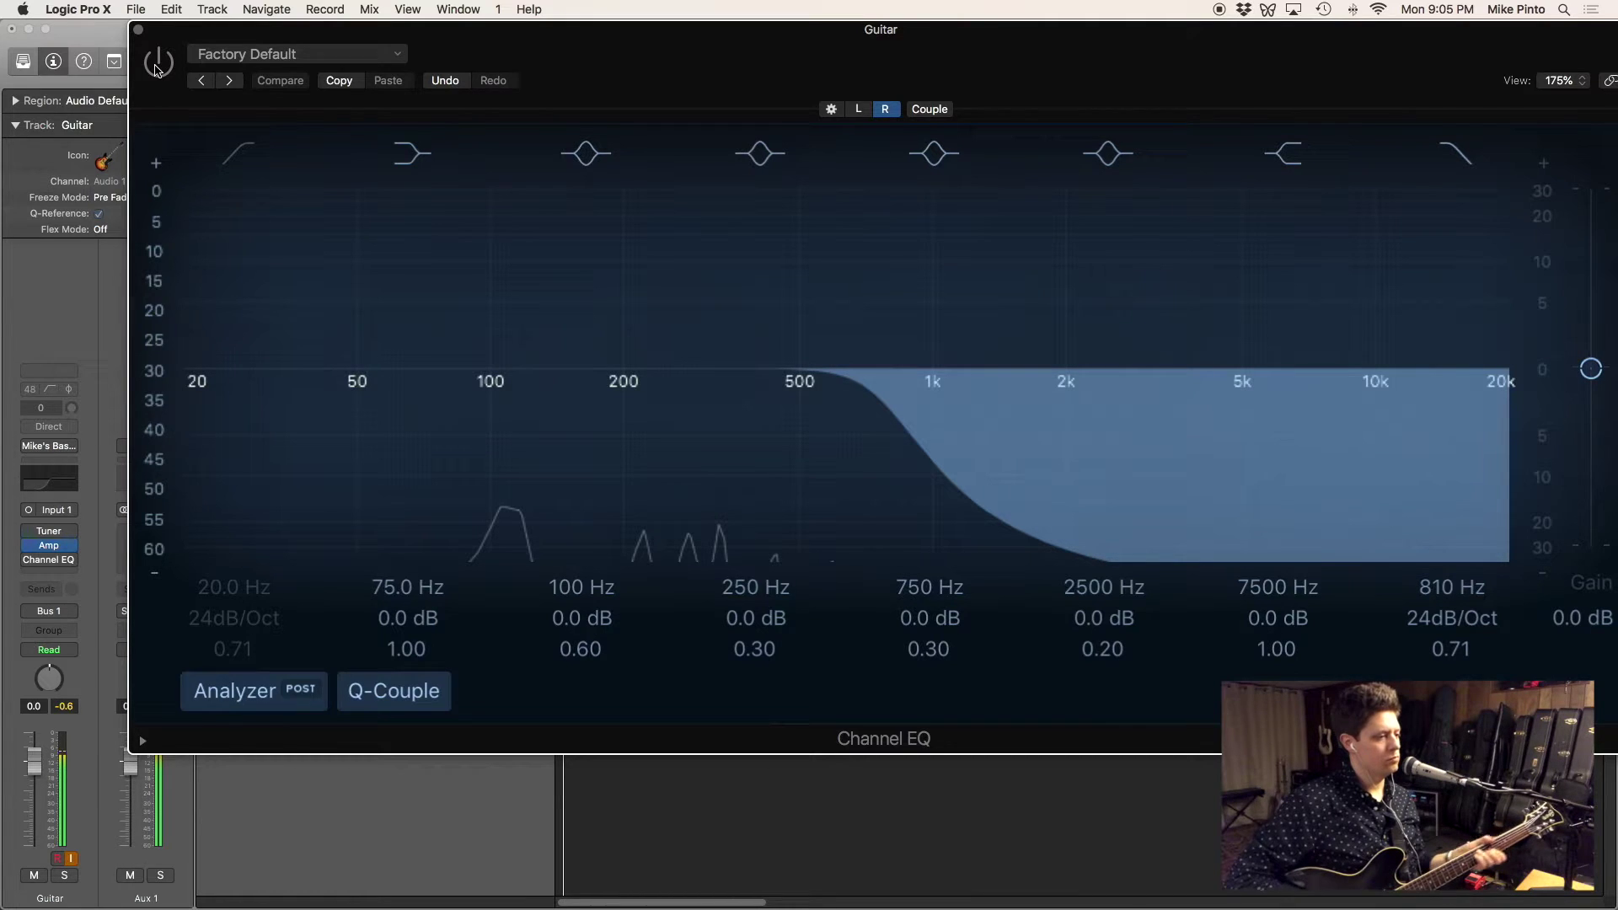
pyautogui.click(155, 67)
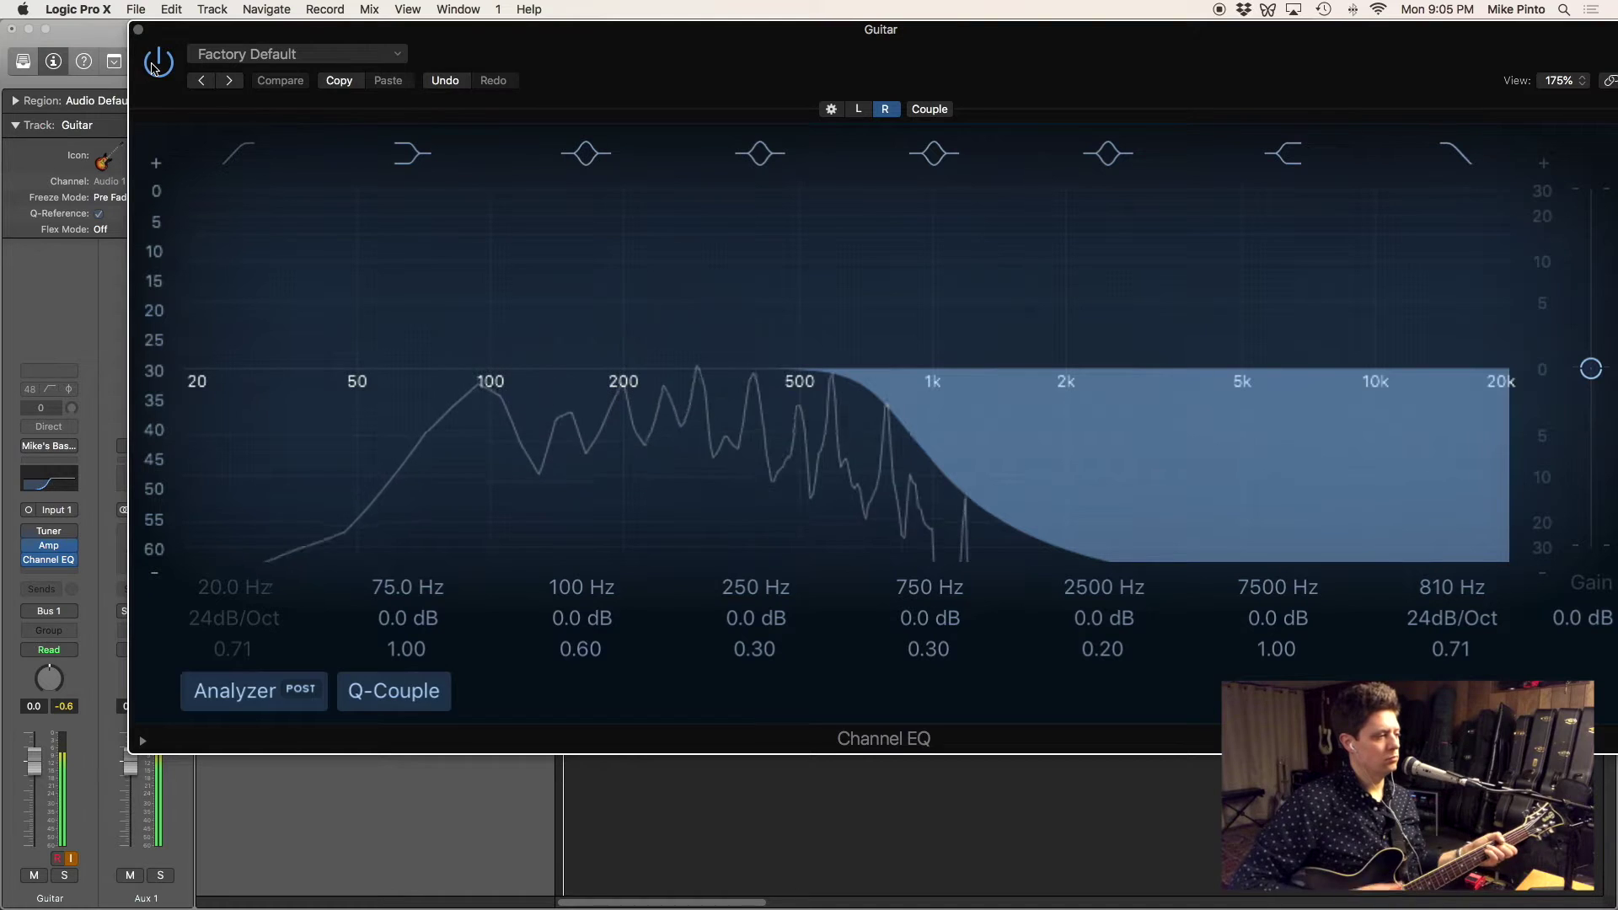
pyautogui.moveTo(161, 140)
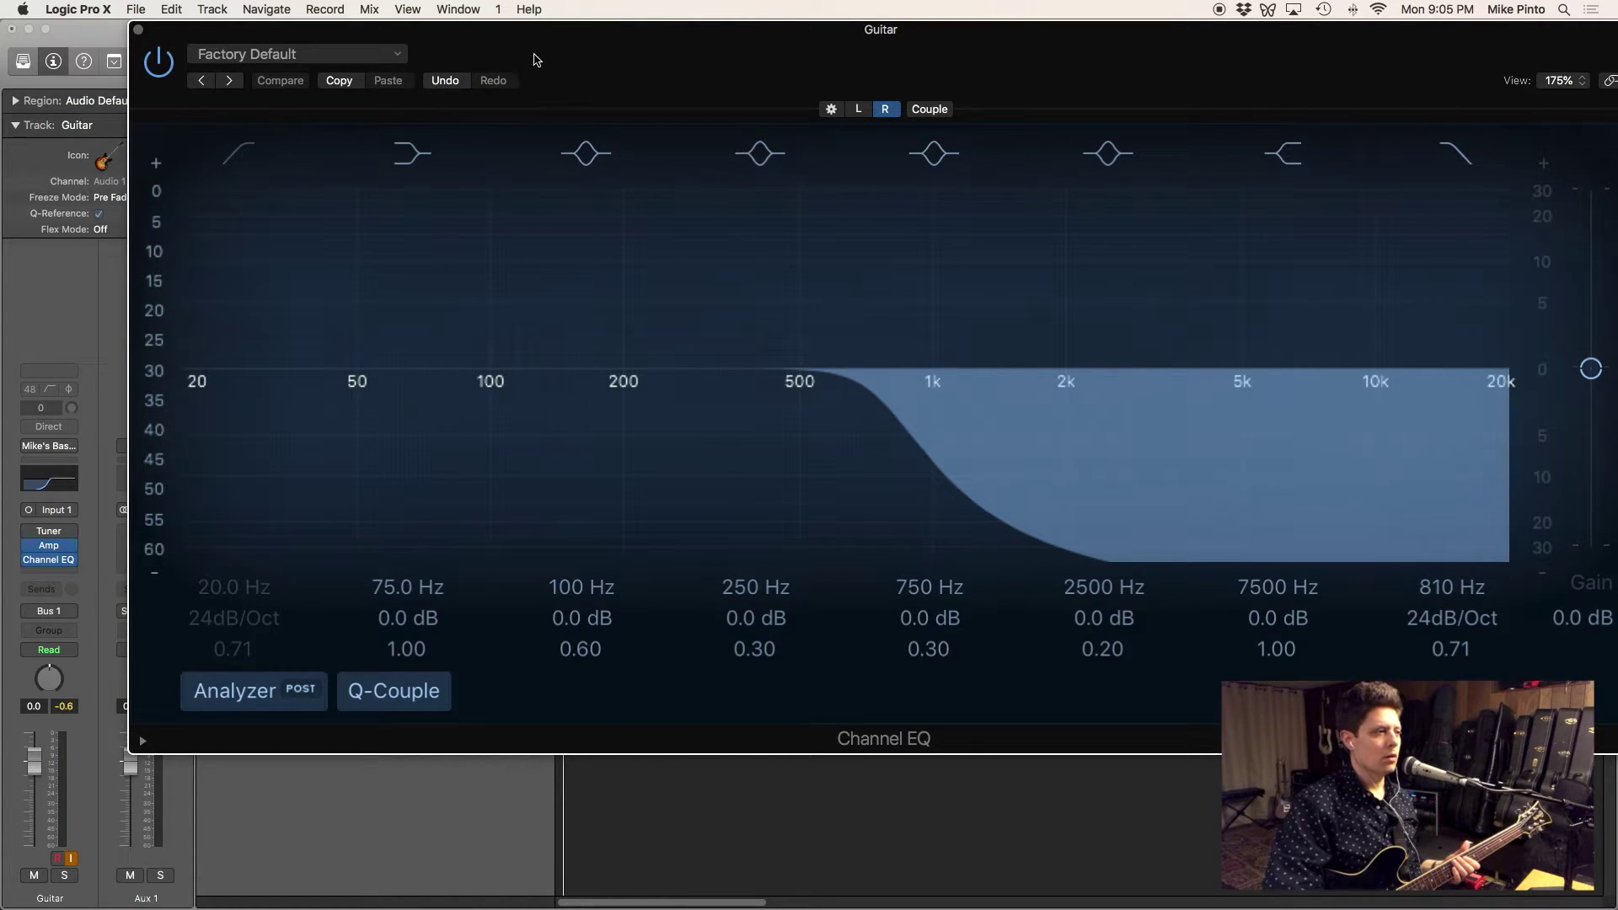
pyautogui.moveTo(193, 282)
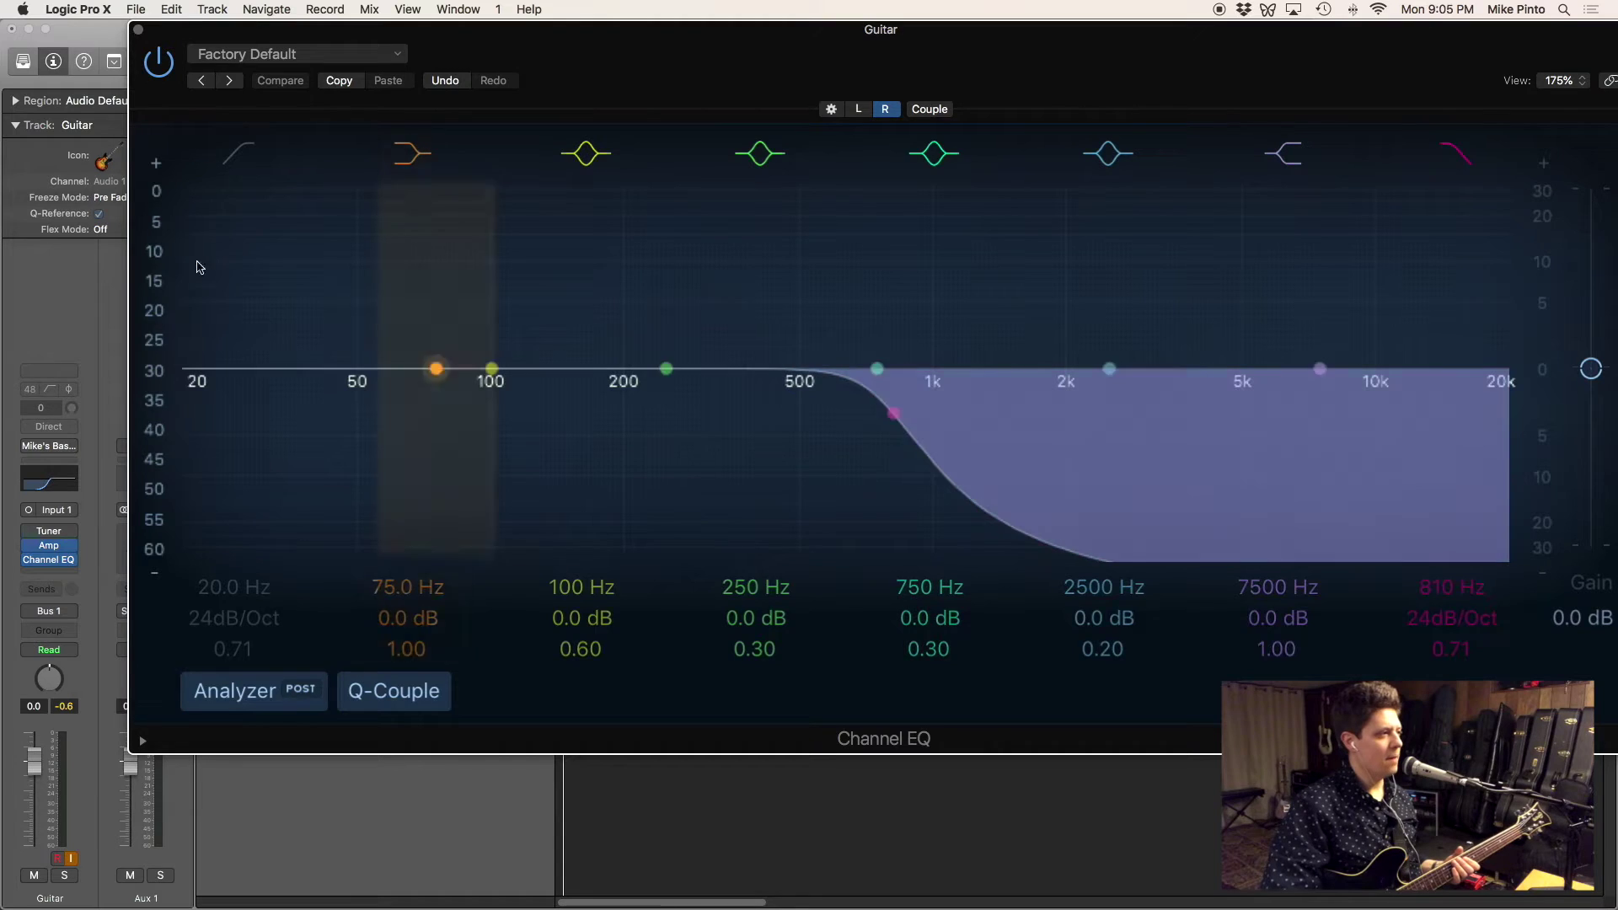
# Step: Close the EQ window and insert a stereo Tremolo after the Channel EQ on the Guitar channel
pyautogui.click(139, 30)
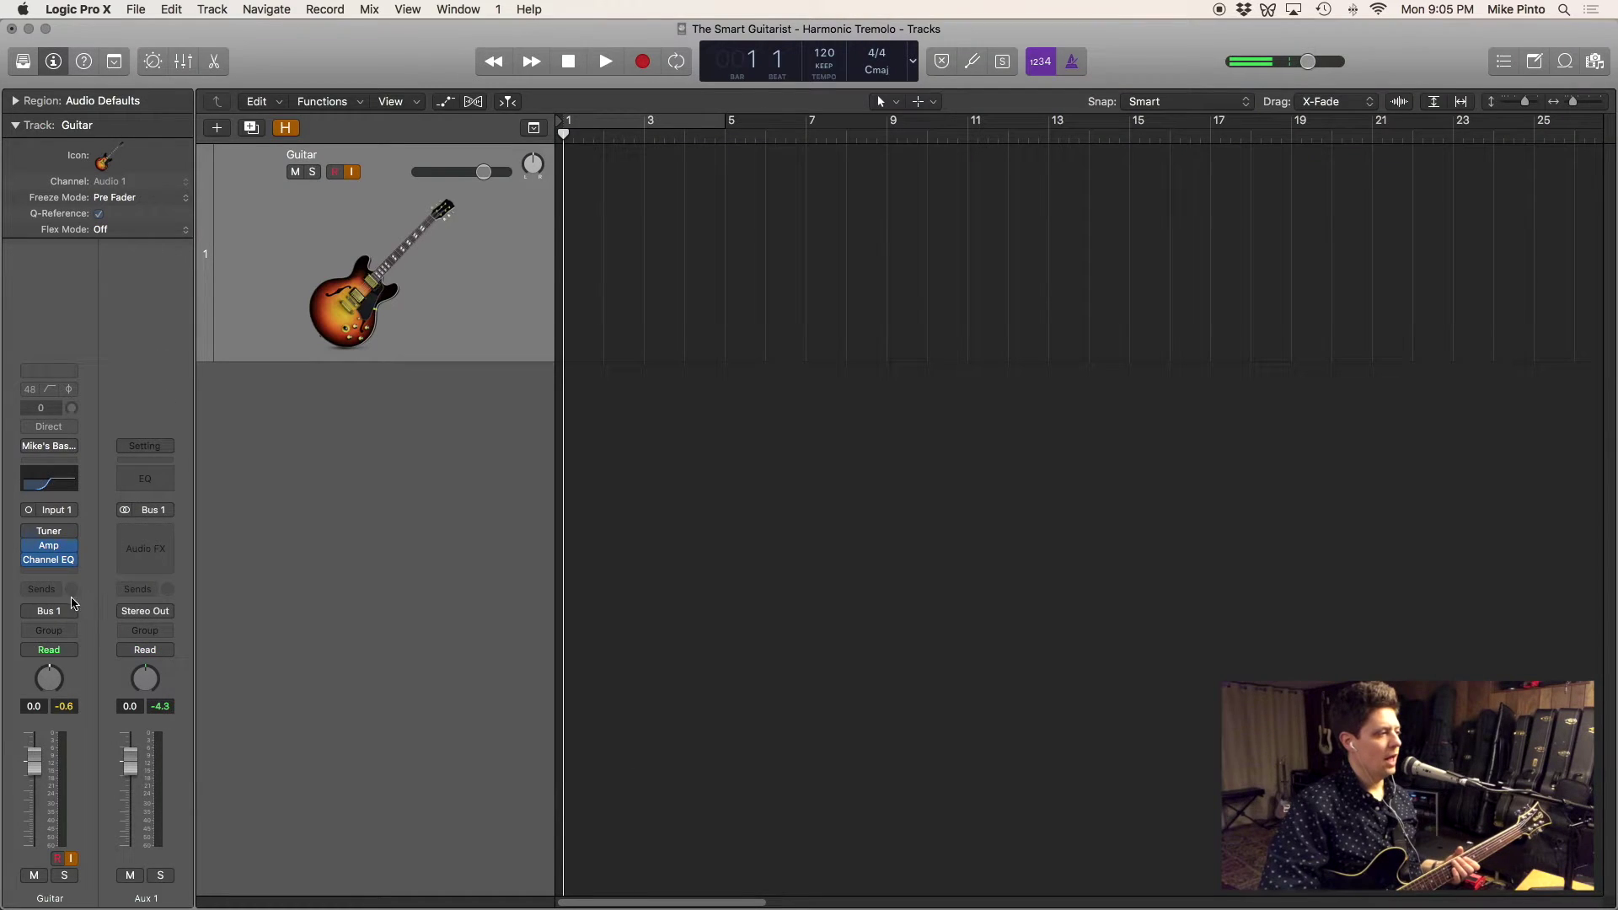
pyautogui.click(55, 573)
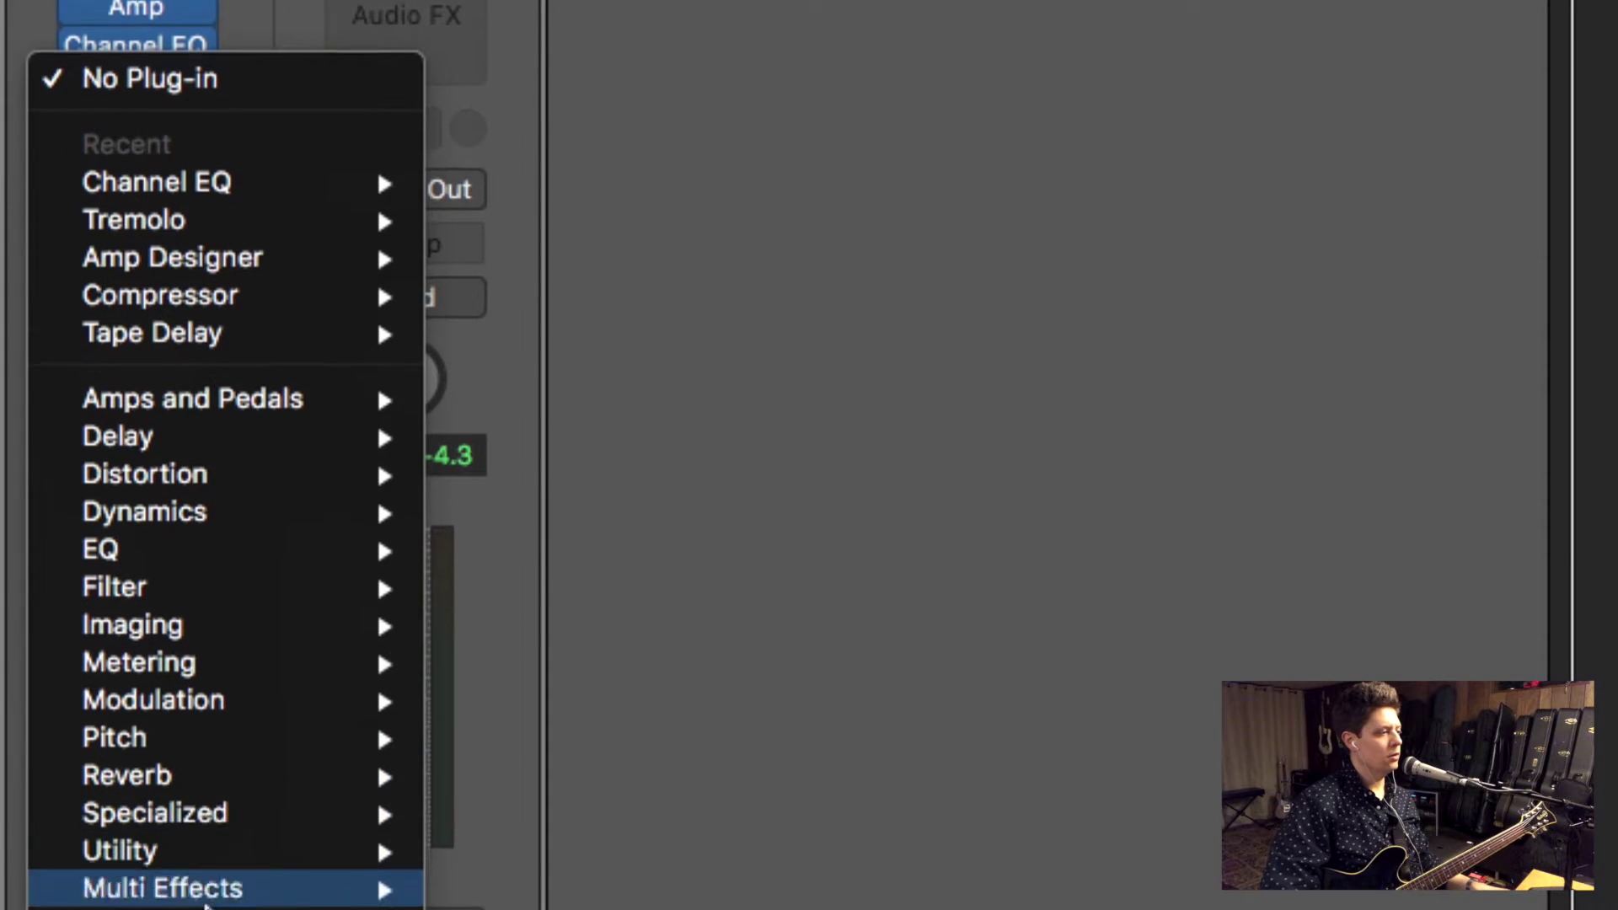
pyautogui.moveTo(289, 796)
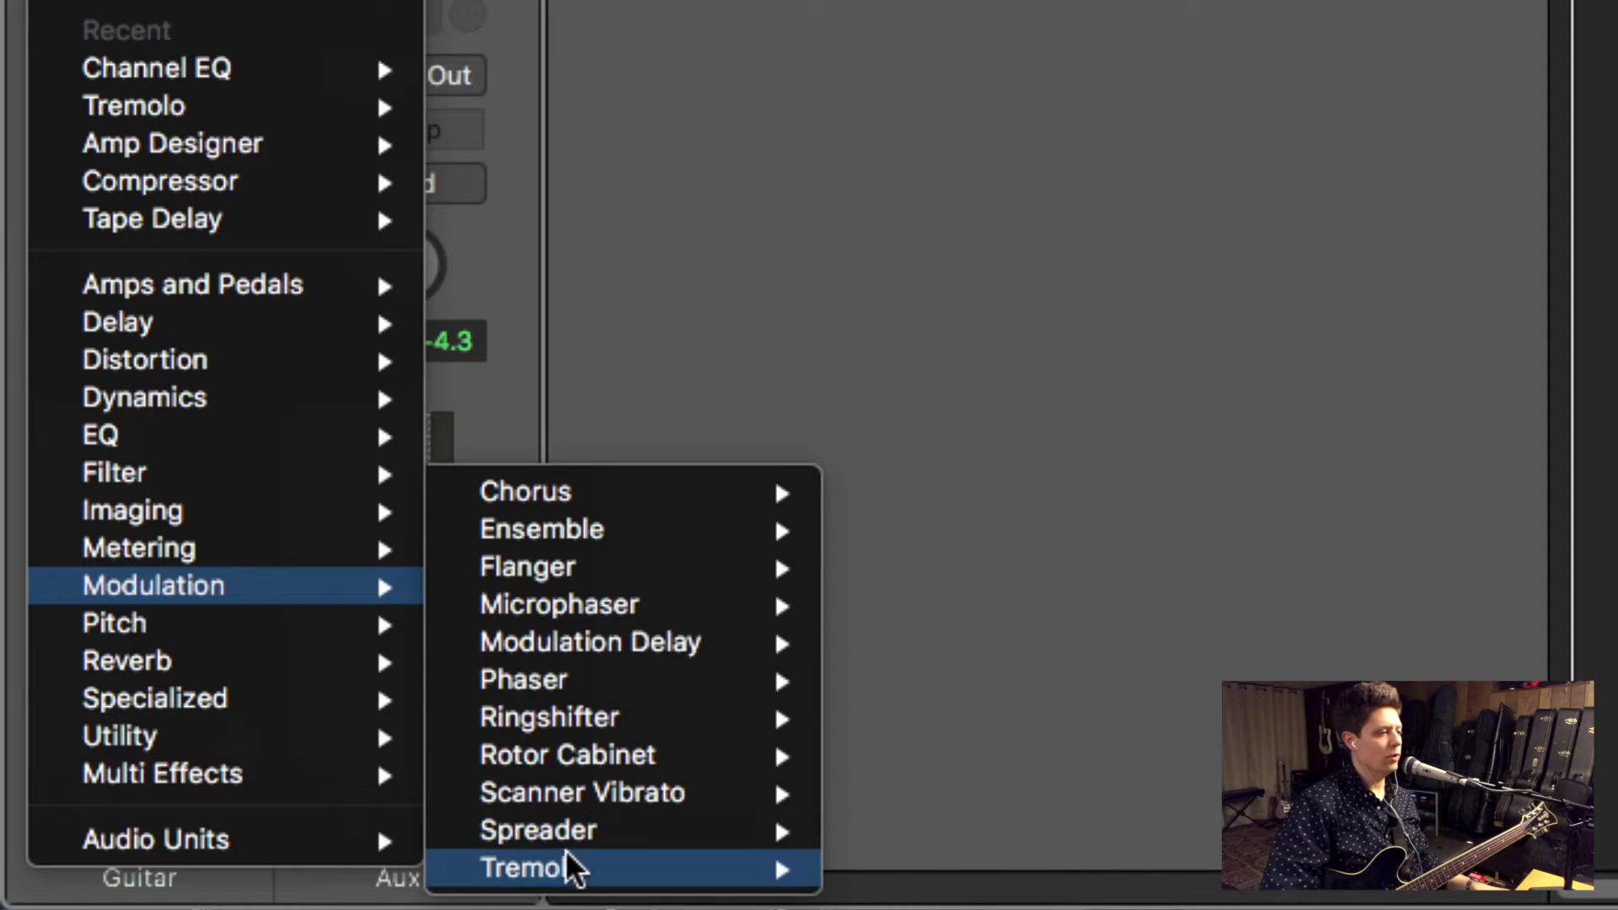
pyautogui.moveTo(570, 867)
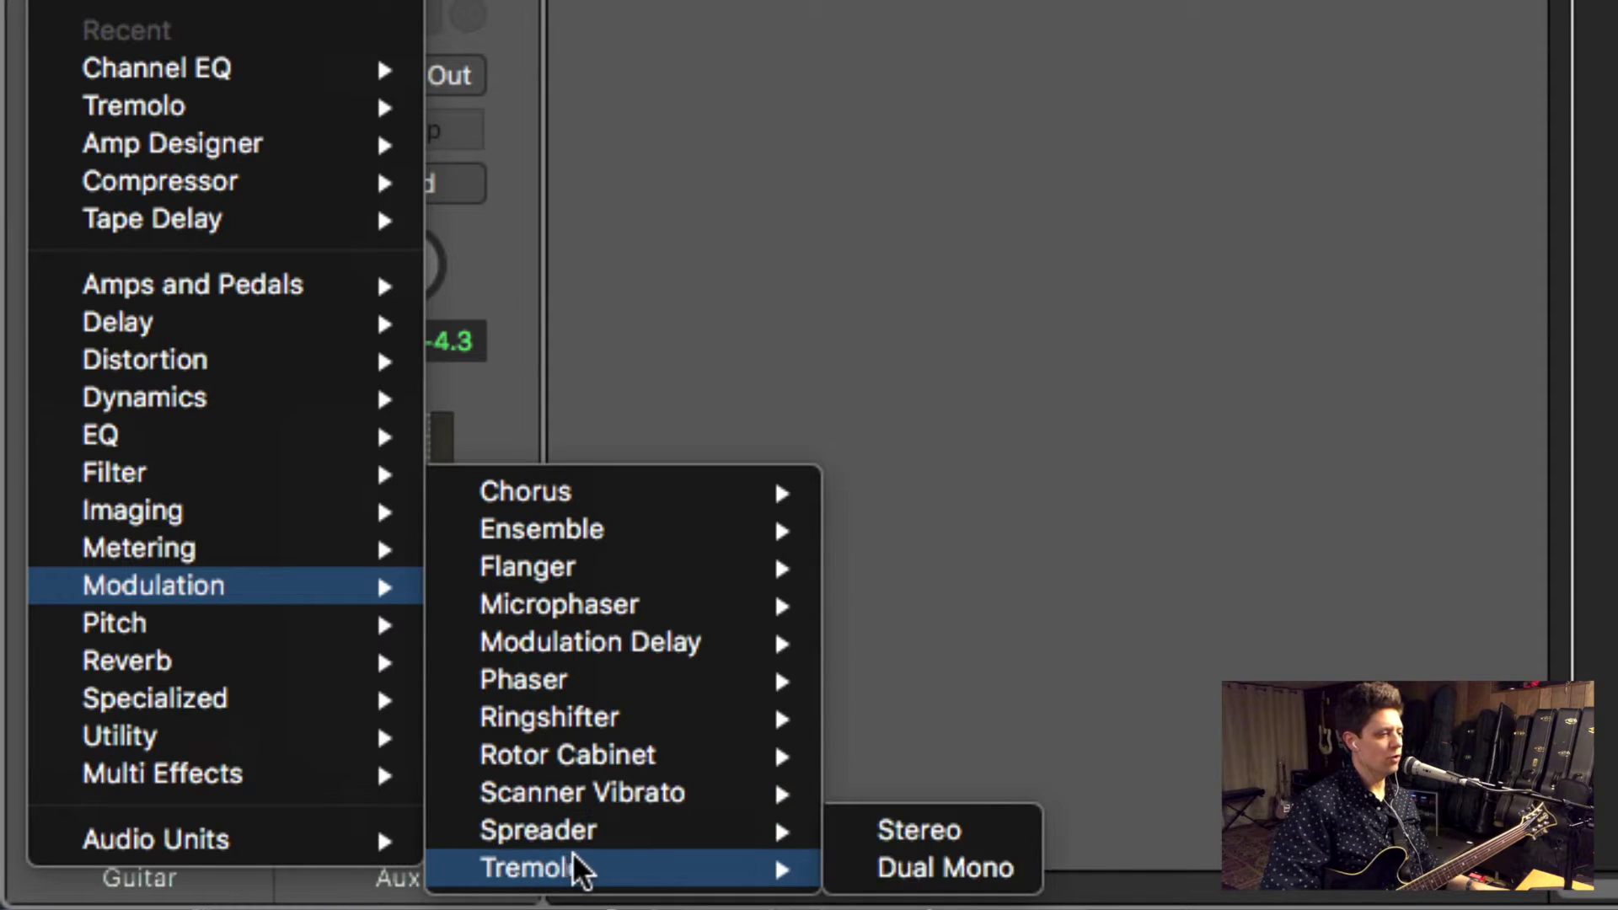
pyautogui.click(951, 836)
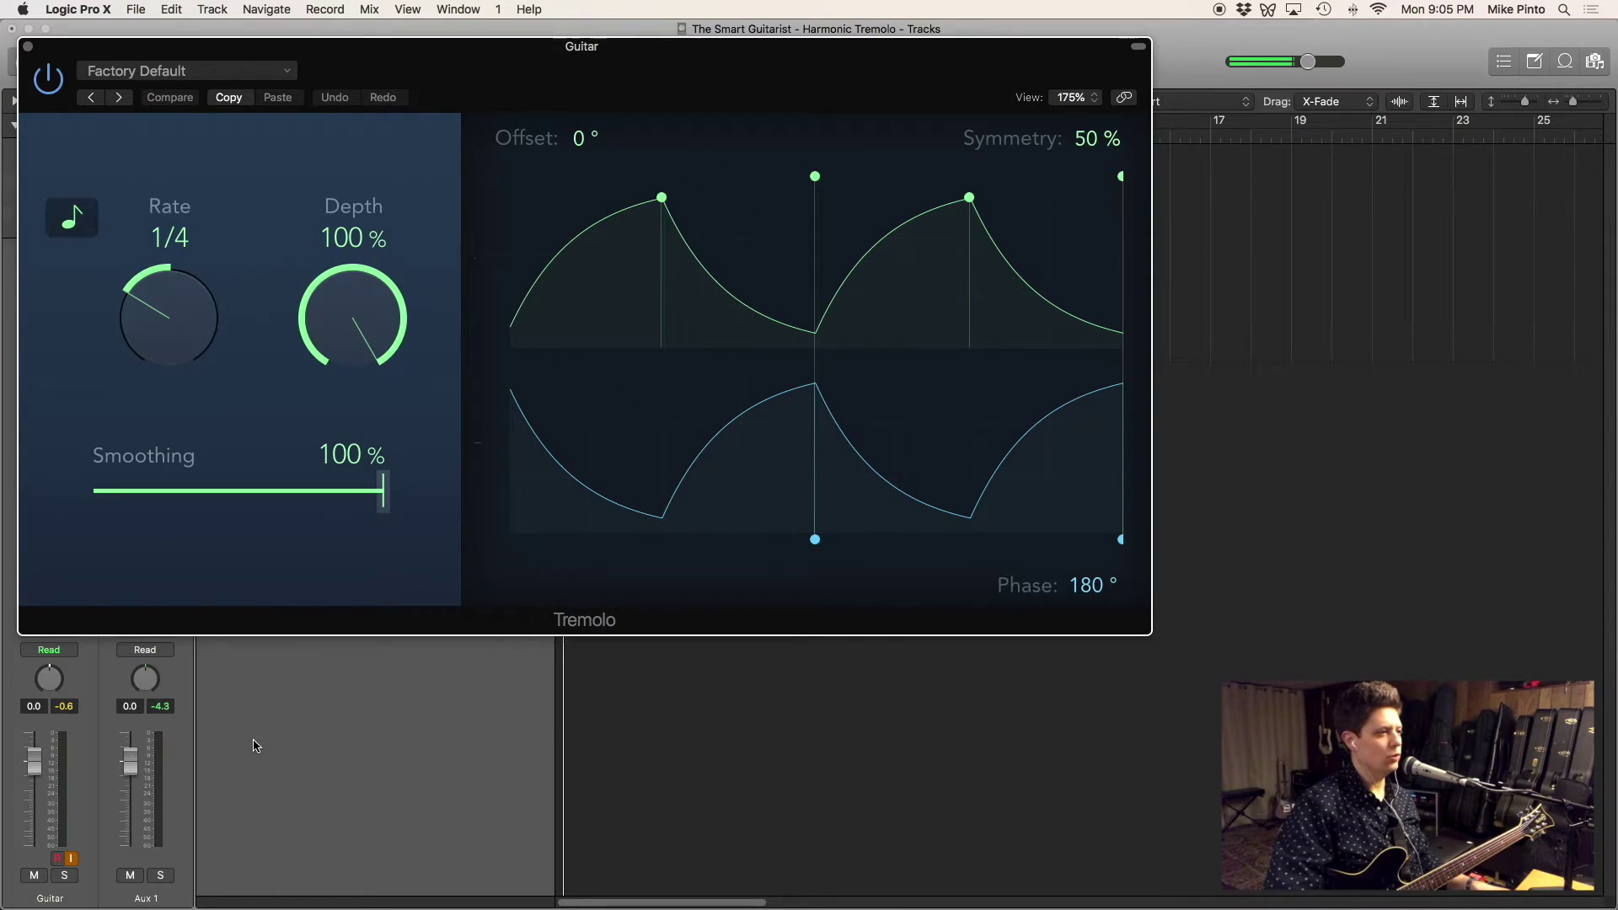
# Step: Turn off the Tremolo's tempo sync and set its rate to 3.29 Hz
pyautogui.moveTo(456, 53); pyautogui.dragTo(723, 160)
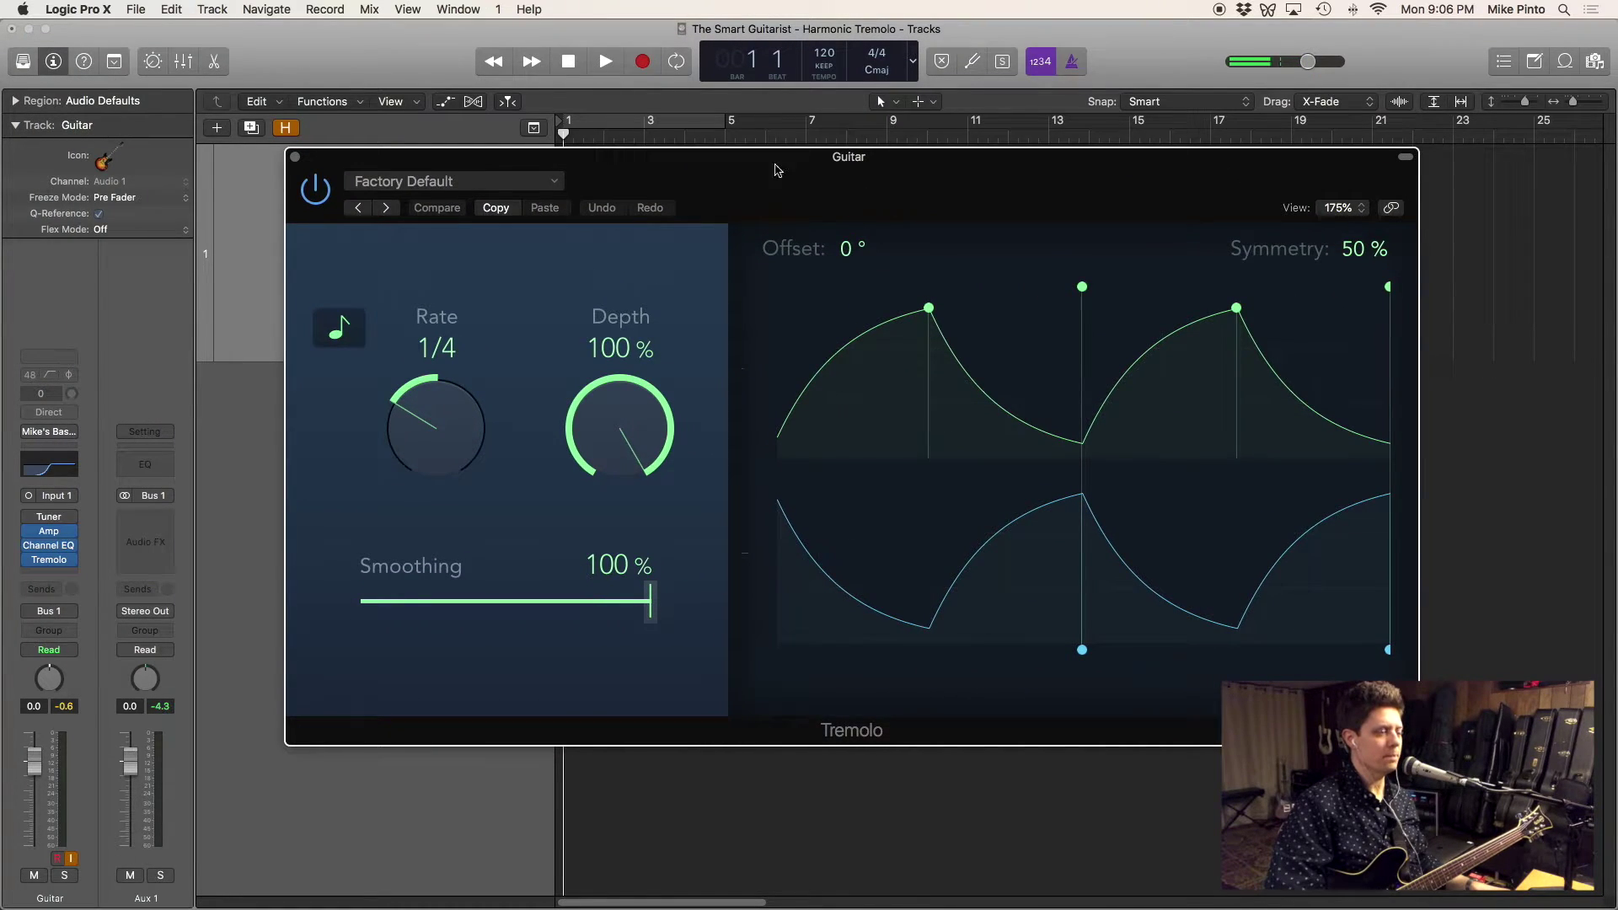
pyautogui.click(338, 329)
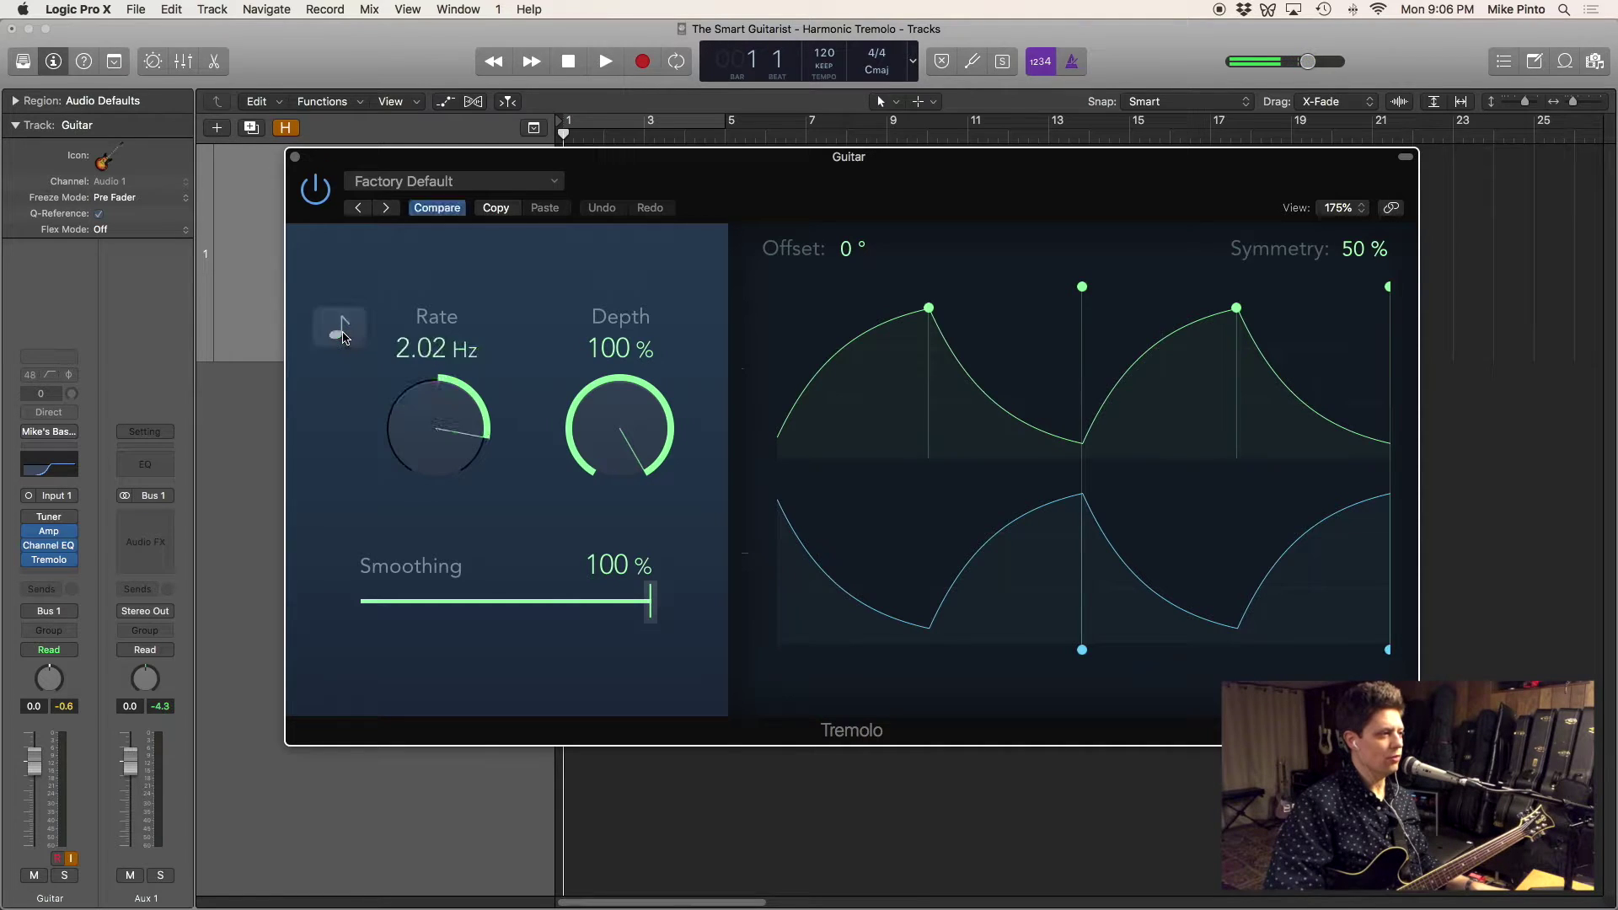
pyautogui.moveTo(410, 418); pyautogui.dragTo(414, 416)
# Step: Set the Tremolo's phase to 0° to audition a regular tremolo and return it to 180°
pyautogui.moveTo(1155, 607)
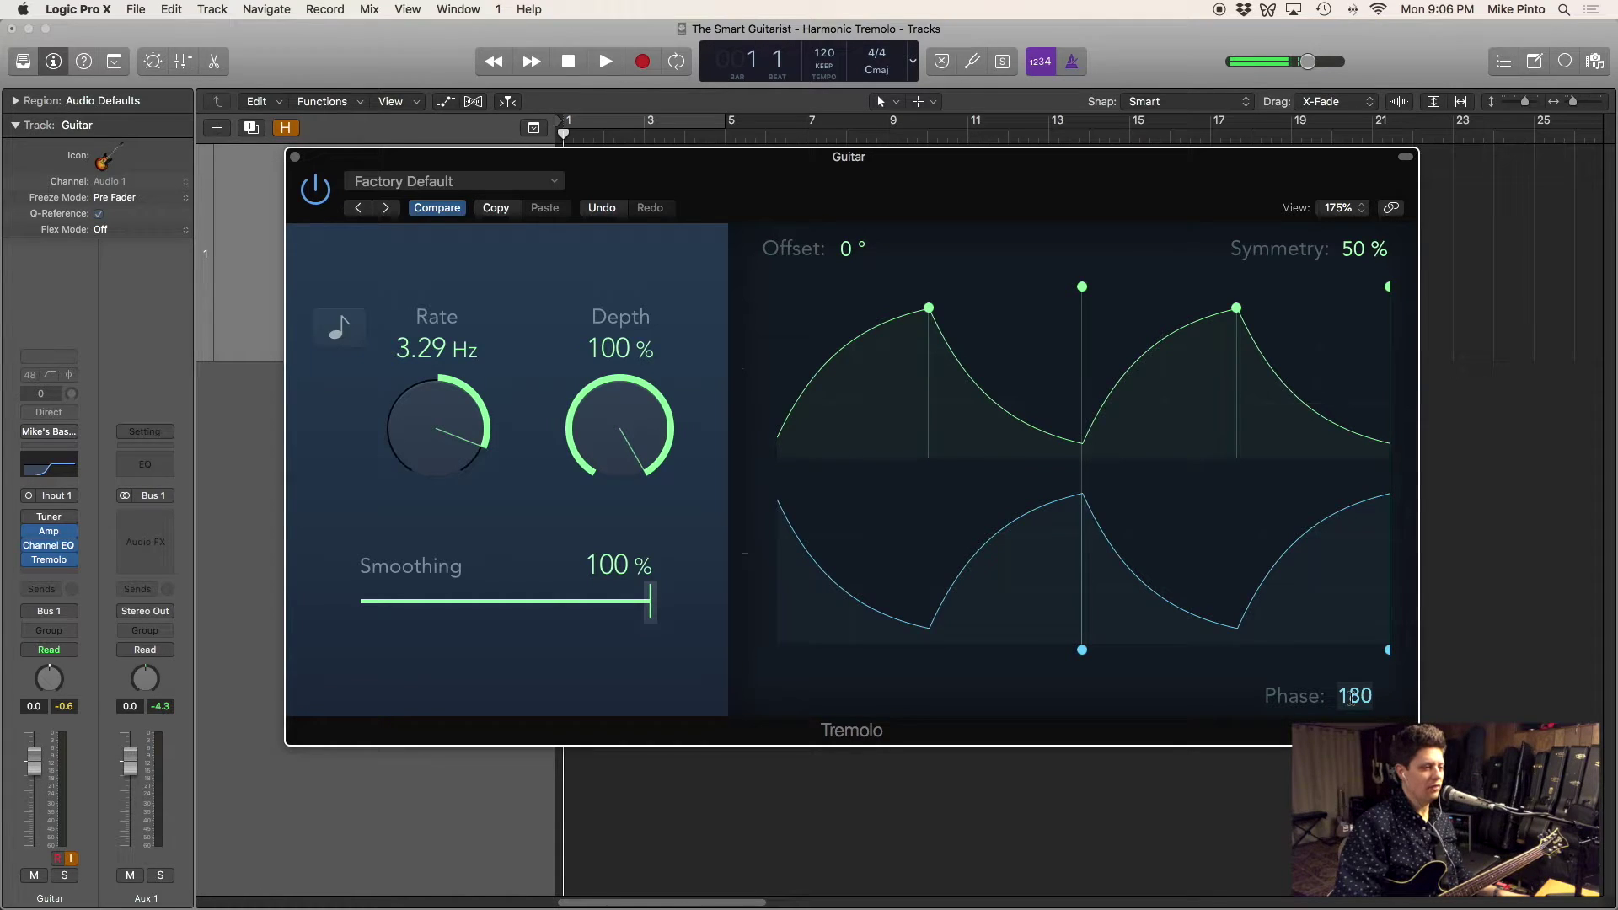
pyautogui.press('Return')
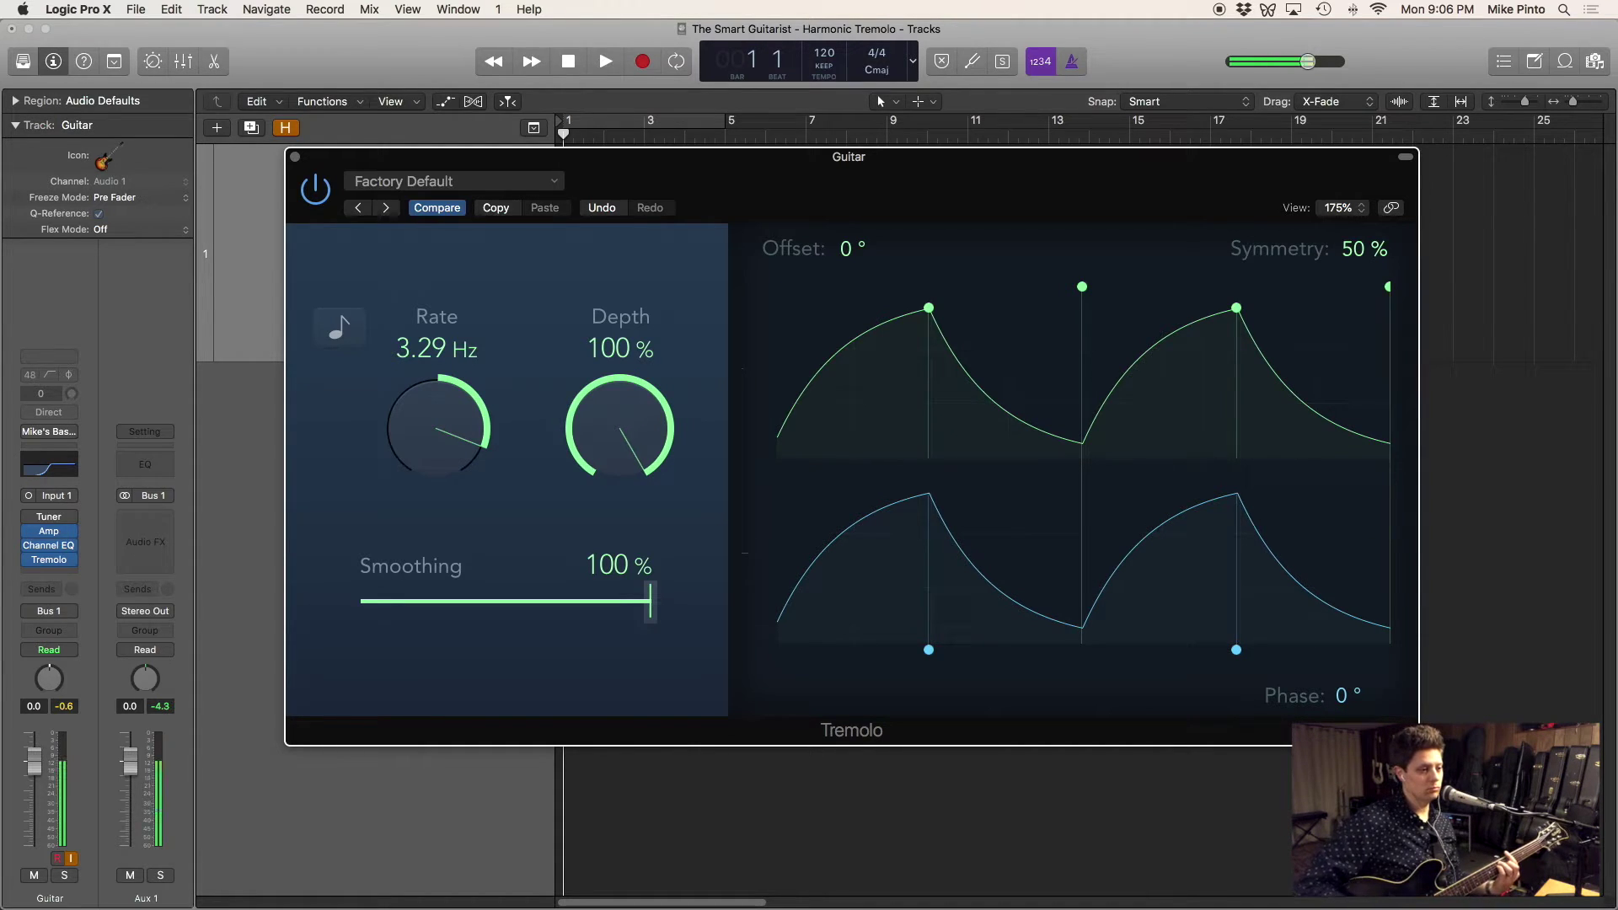
pyautogui.moveTo(1341, 694); pyautogui.dragTo(1335, 496)
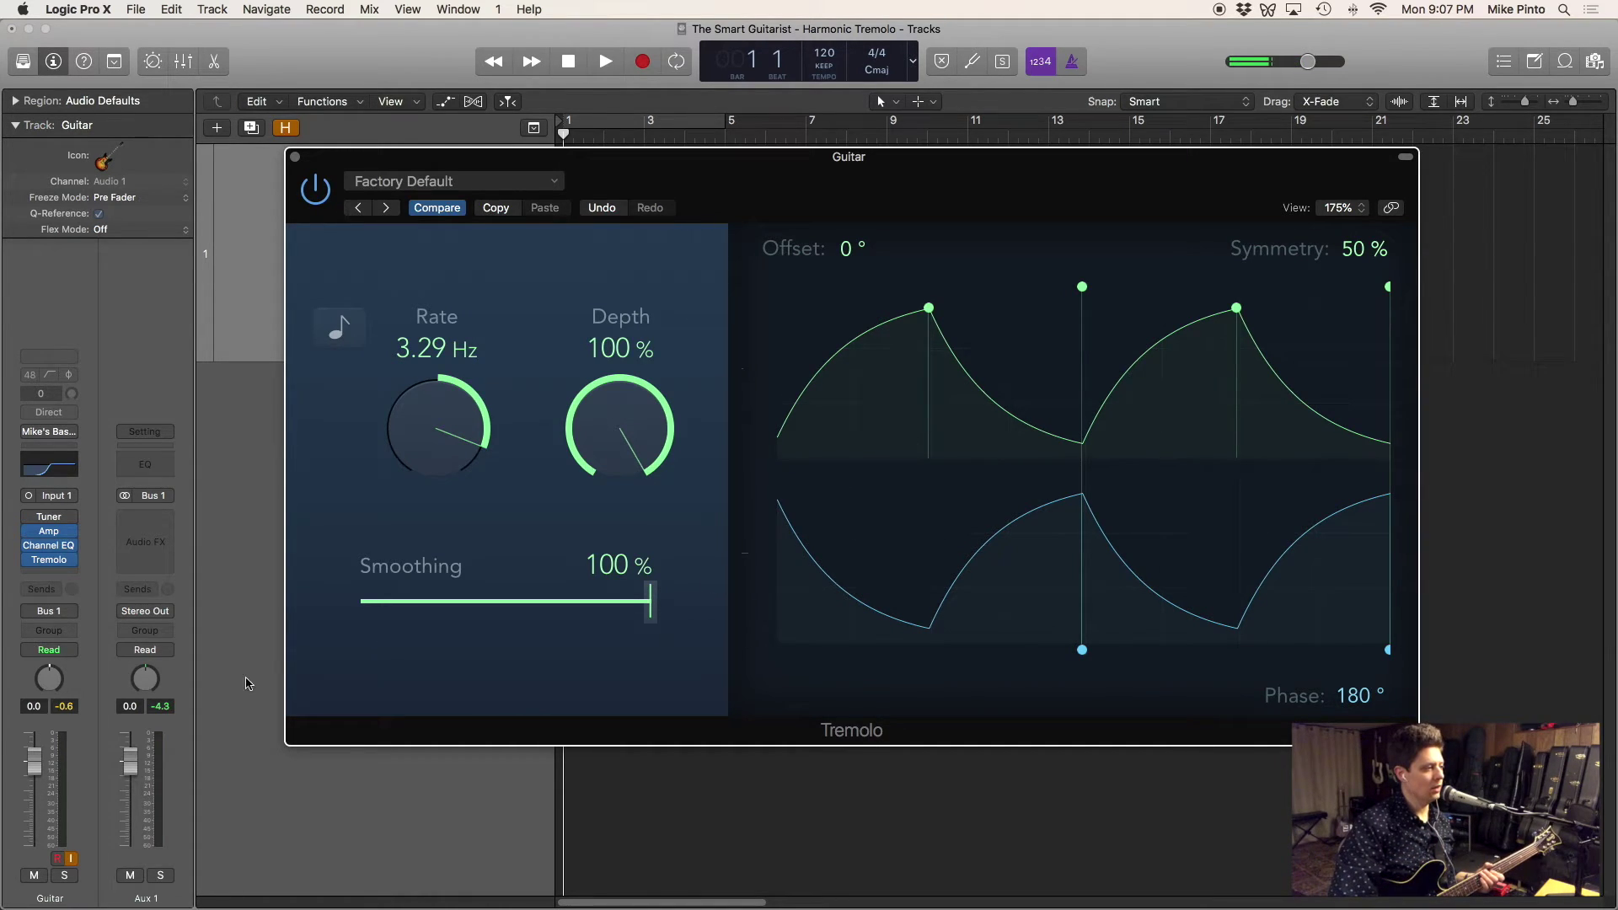
# Step: Adjust the Guitar channel's Stereo Pan position and narrow its spread to a small range near centre
pyautogui.rightClick(53, 681)
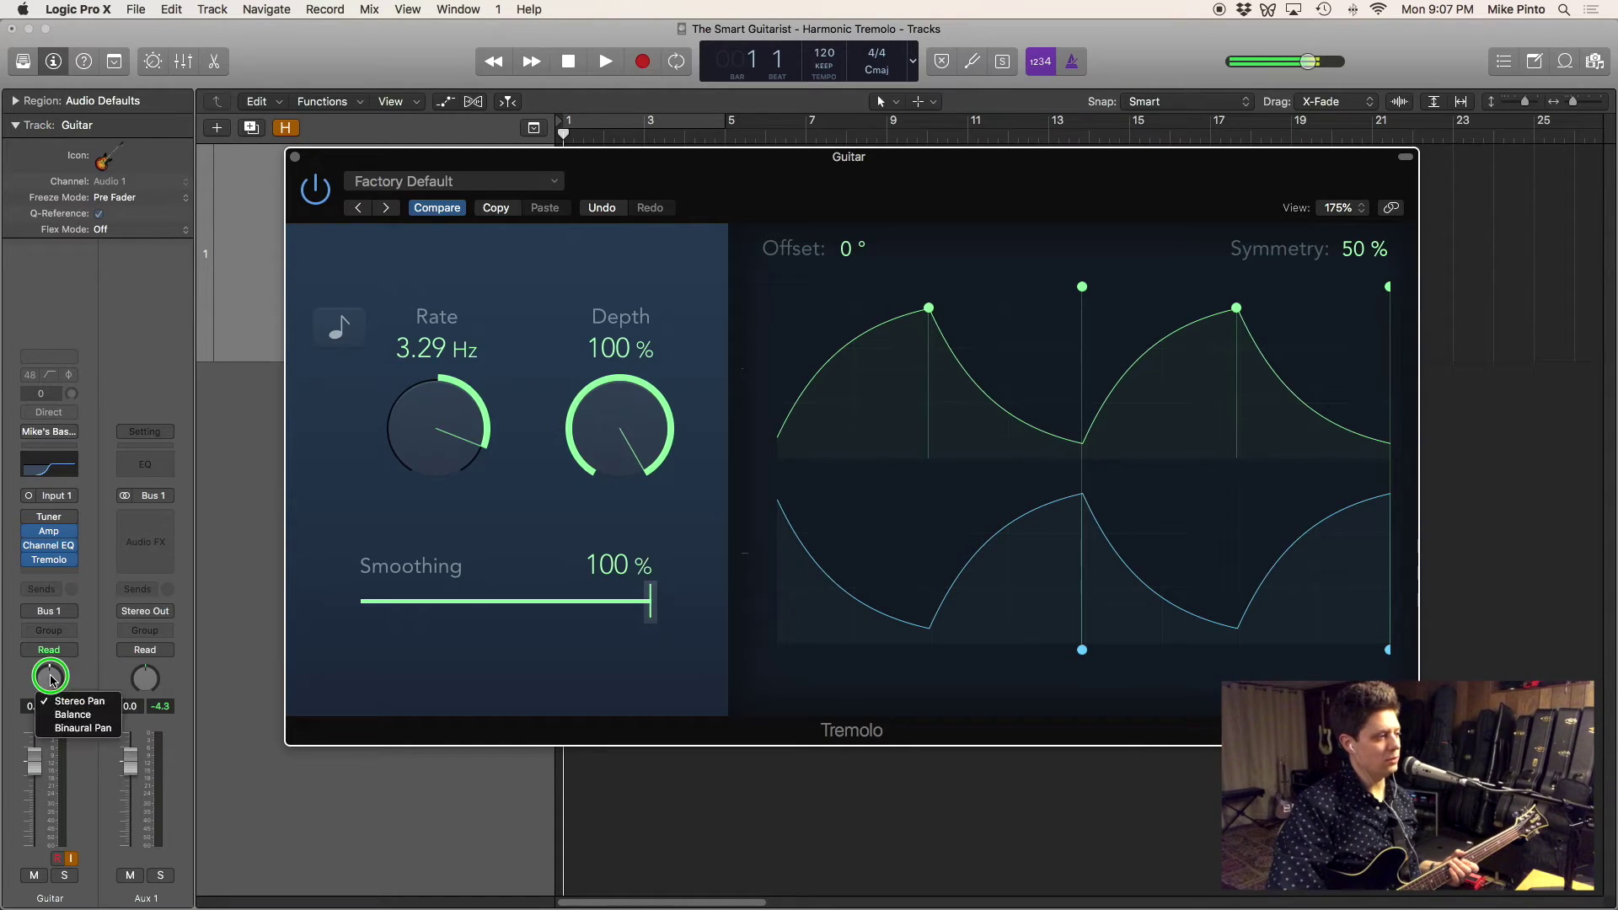
pyautogui.click(91, 680)
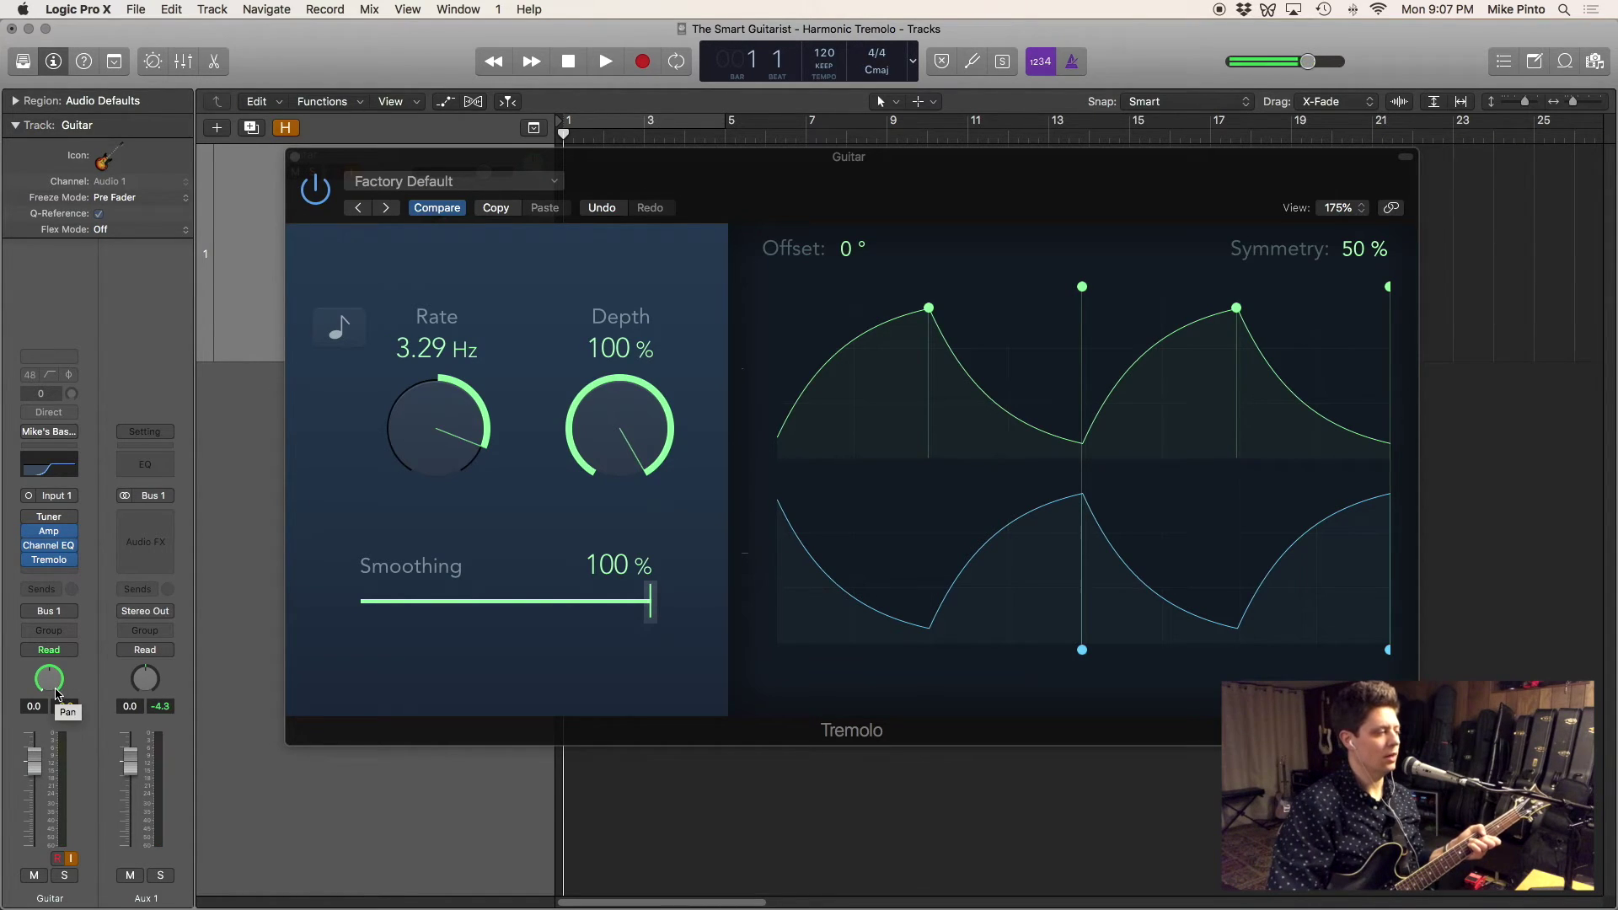
pyautogui.moveTo(57, 694)
pyautogui.mouseDown()
pyautogui.moveTo(57, 629)
pyautogui.moveTo(46, 684)
pyautogui.moveTo(27, 687)
pyautogui.mouseUp()
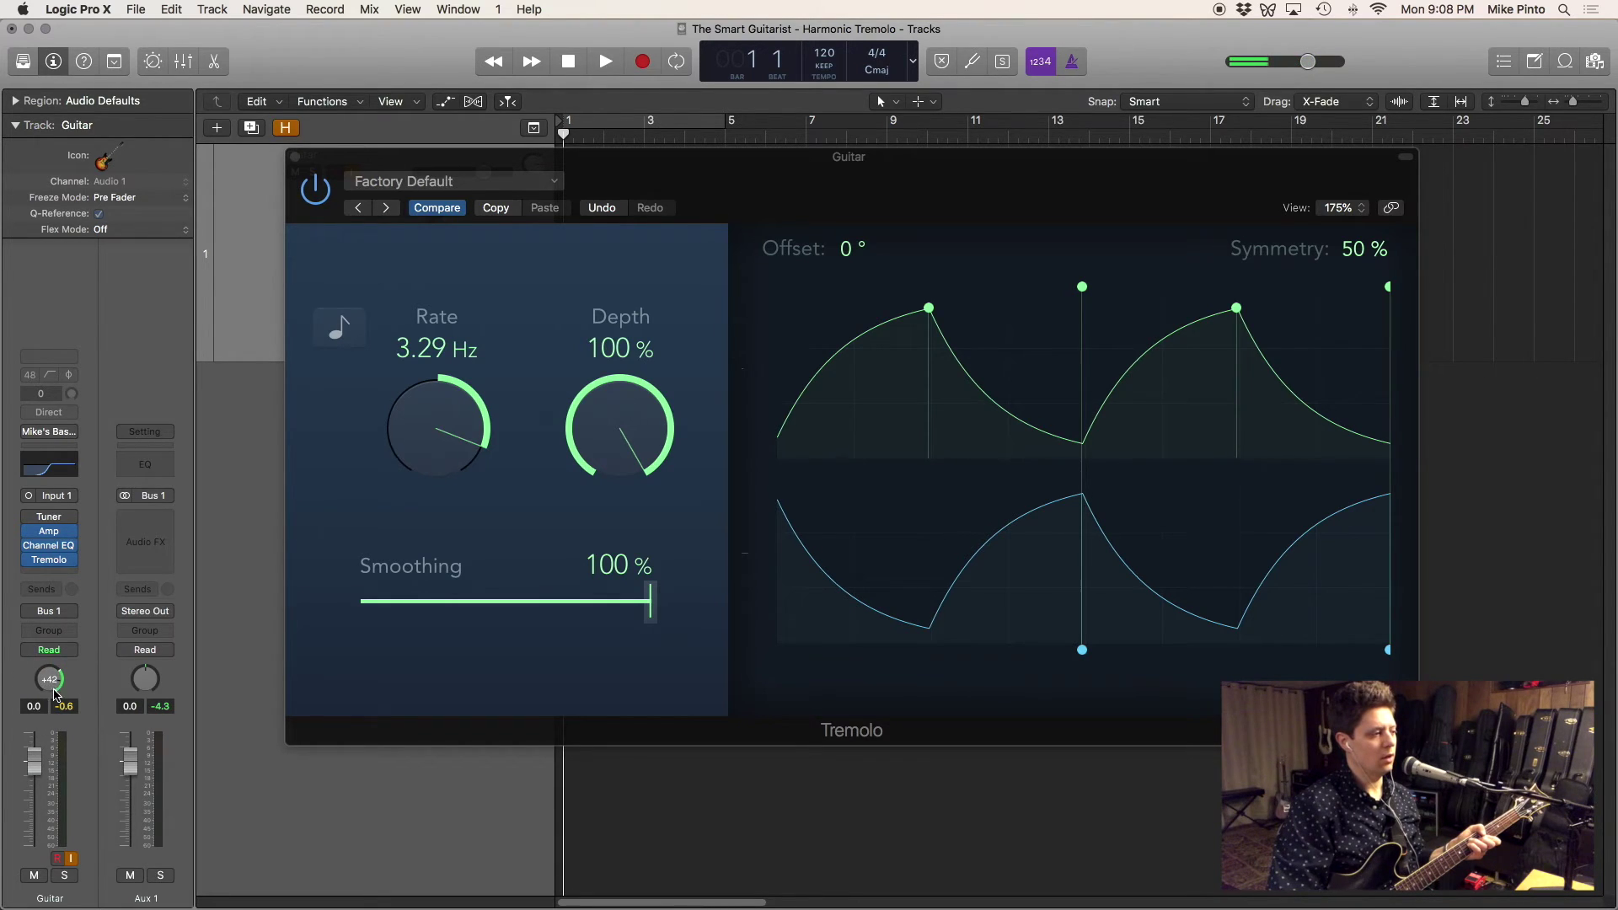
pyautogui.click(49, 681)
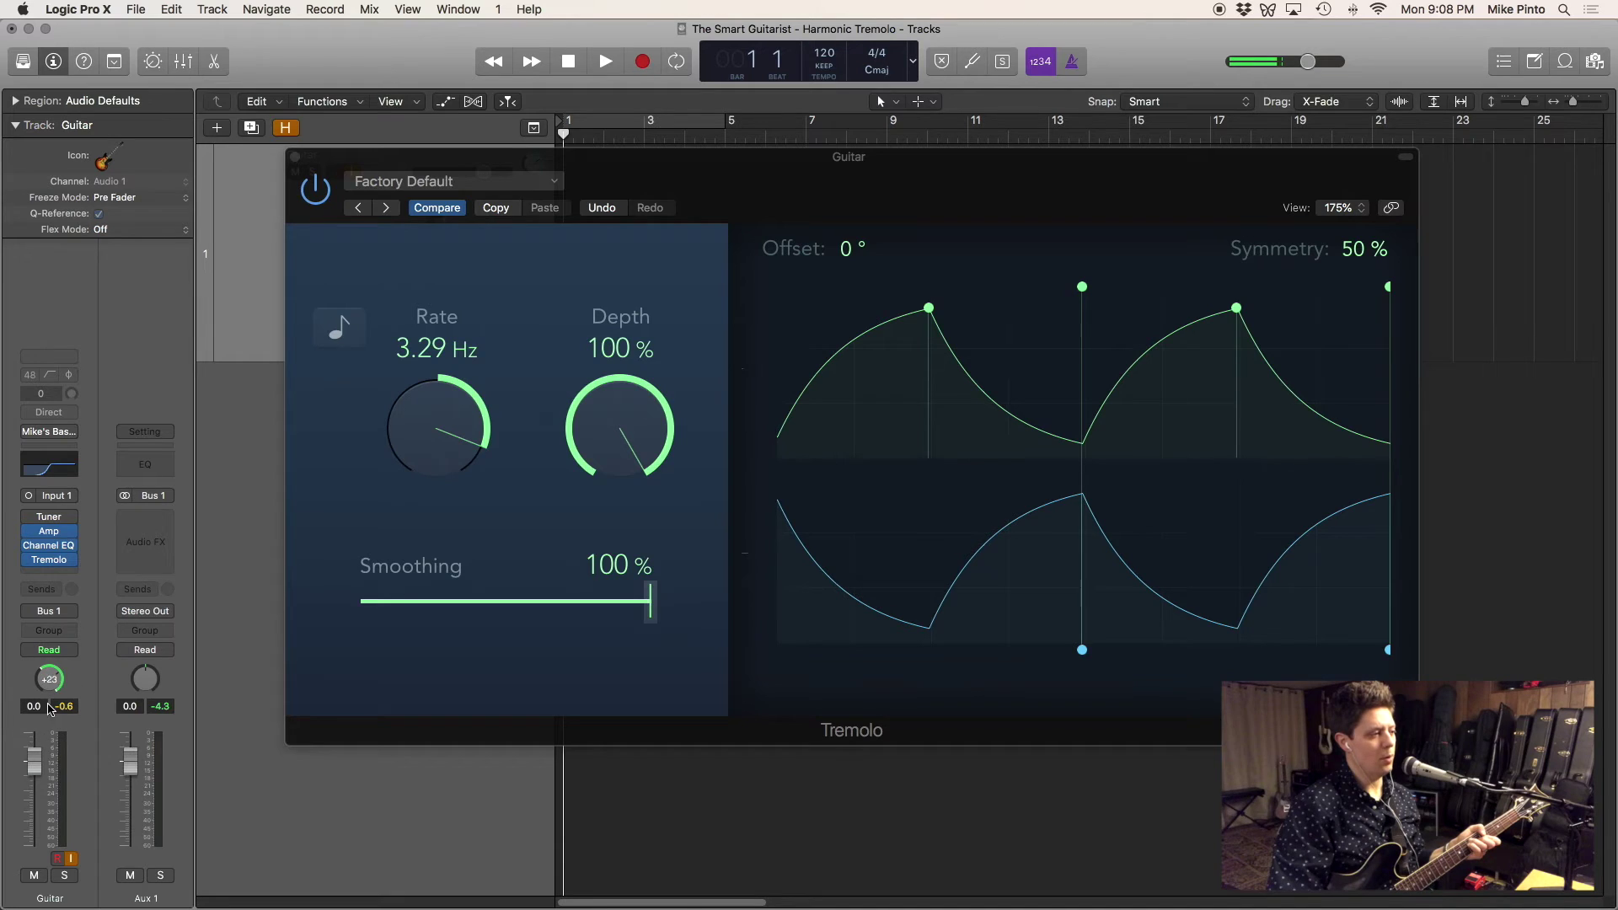
pyautogui.moveTo(49, 681)
pyautogui.mouseDown()
pyautogui.moveTo(56, 653)
pyautogui.moveTo(42, 670)
pyautogui.mouseUp()
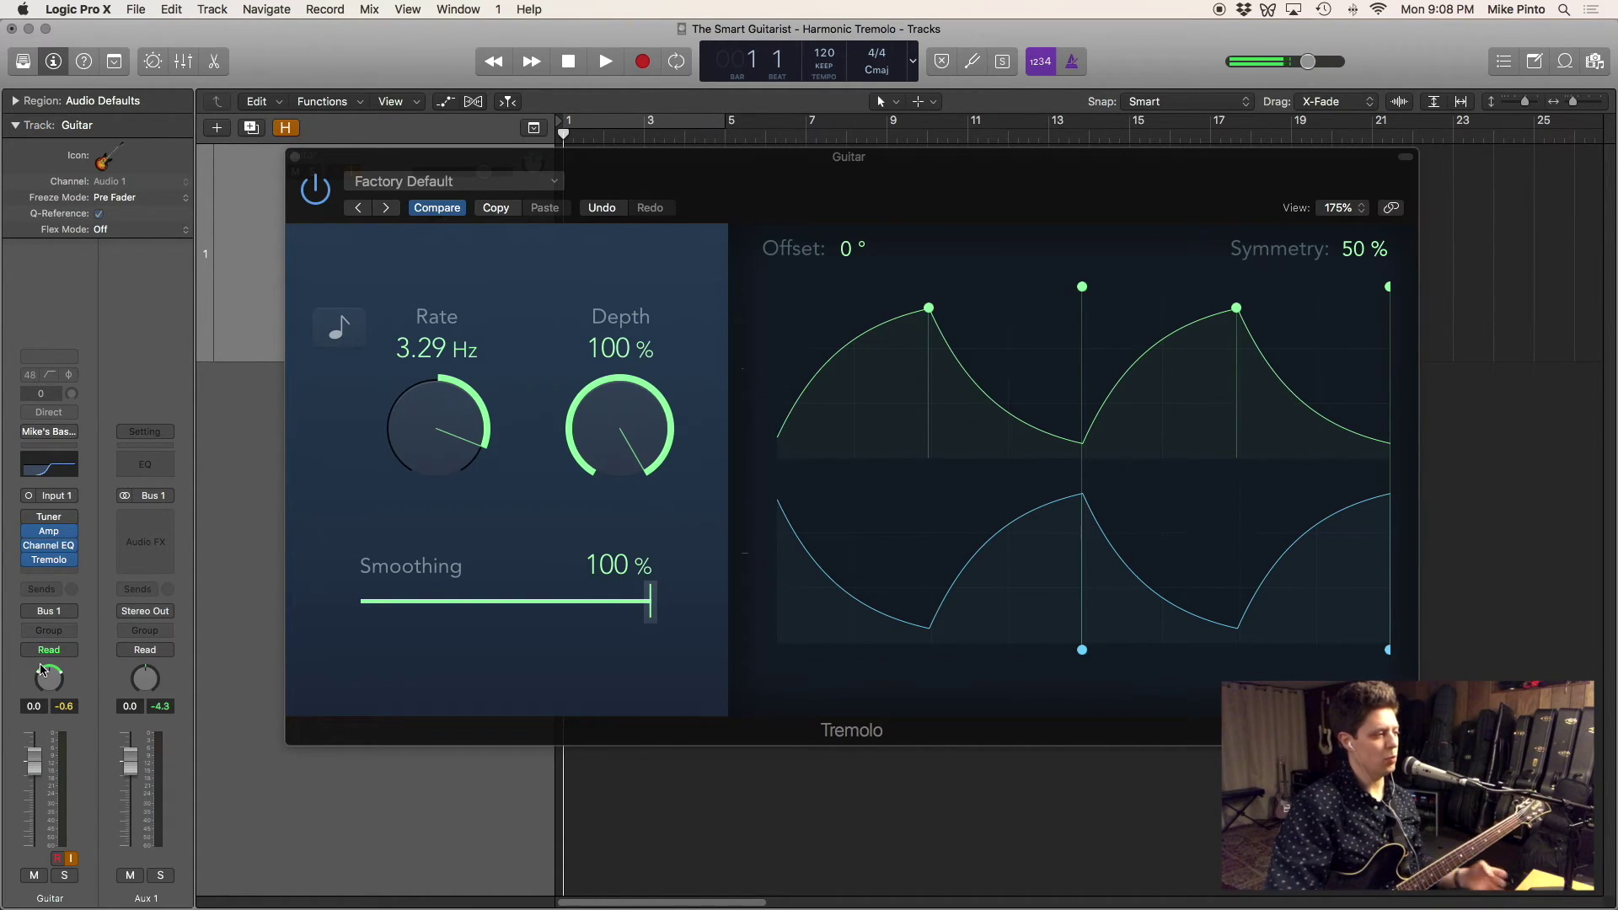